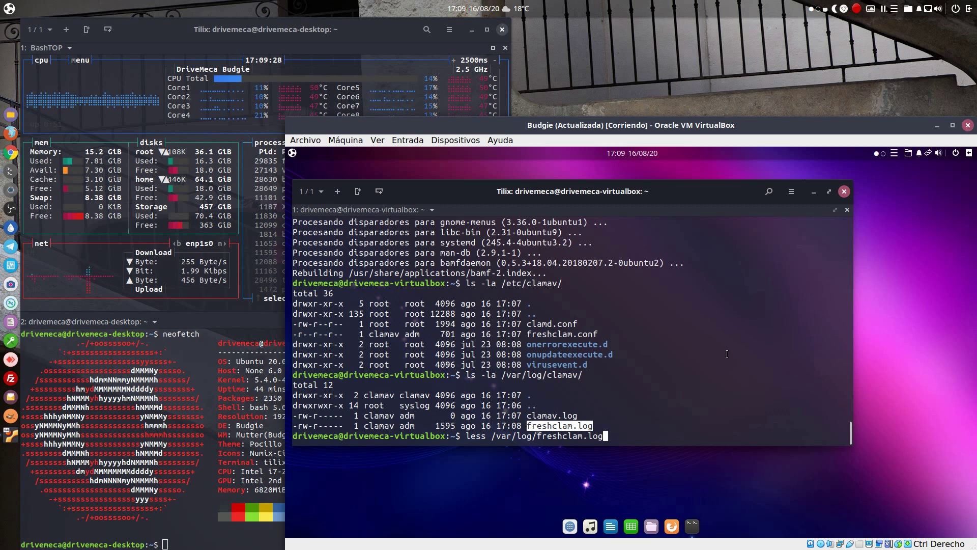
# View the freshclam log with less, correcting the path to /var/log/clamav/freshclam.log.
pyautogui.press('Return')
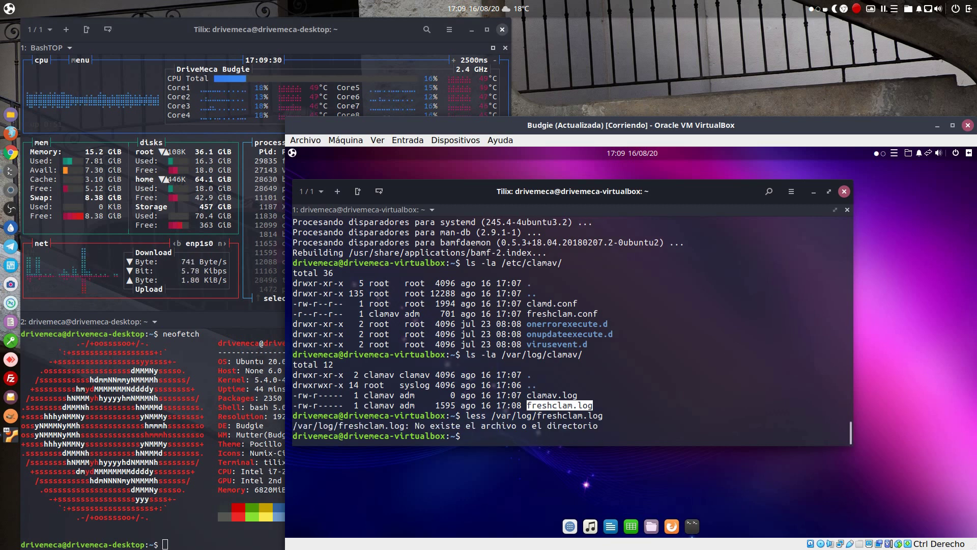
pyautogui.press('Up')
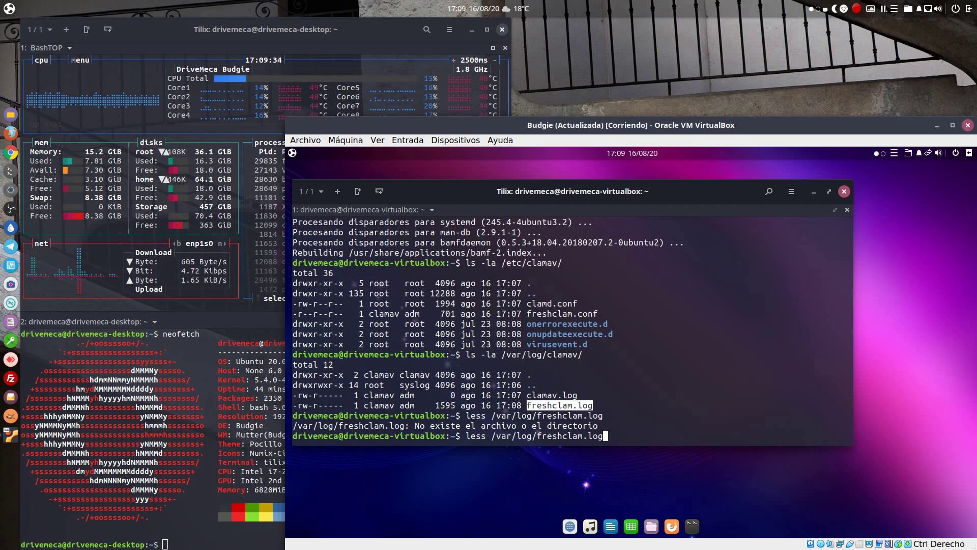
pyautogui.press('Left')
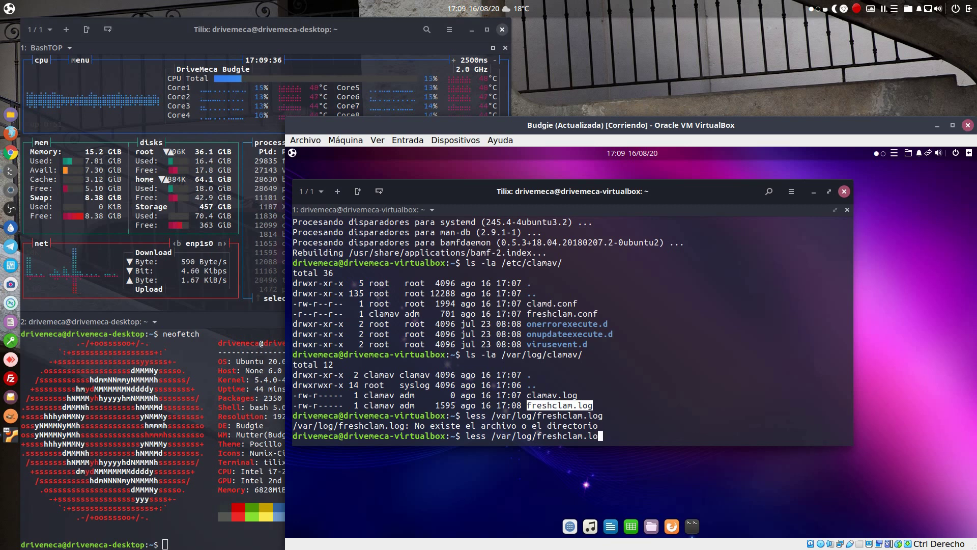
pyautogui.press('Delete')
pyautogui.press('BackSpace')
pyautogui.press('BackSpace')
pyautogui.press('BackSpace')
pyautogui.press('BackSpace')
pyautogui.press('BackSpace')
pyautogui.press('BackSpace')
pyautogui.press('BackSpace')
pyautogui.press('BackSpace')
pyautogui.press('BackSpace')
pyautogui.press('BackSpace')
pyautogui.press('BackSpace')
pyautogui.press('BackSpace')
pyautogui.write('clamav/freshclam.log')
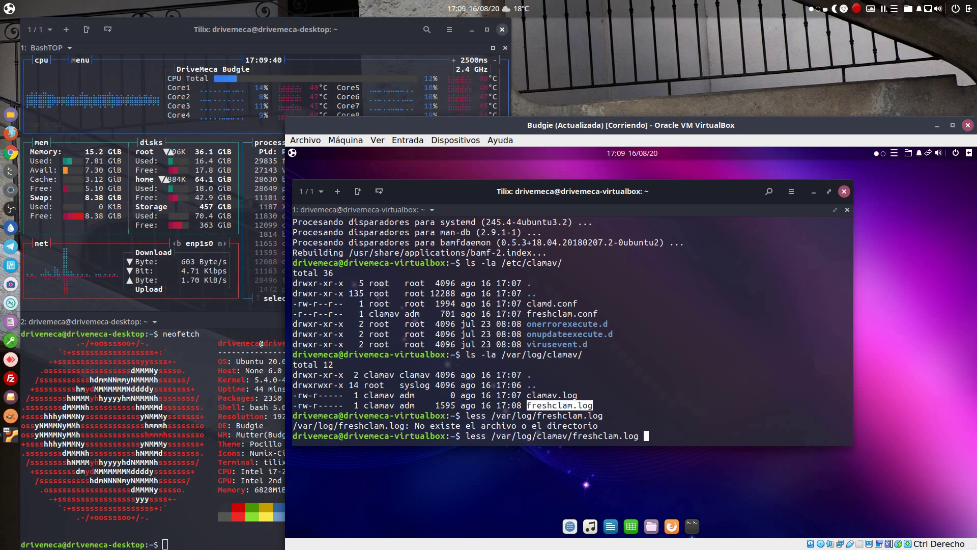
pyautogui.press('Return')
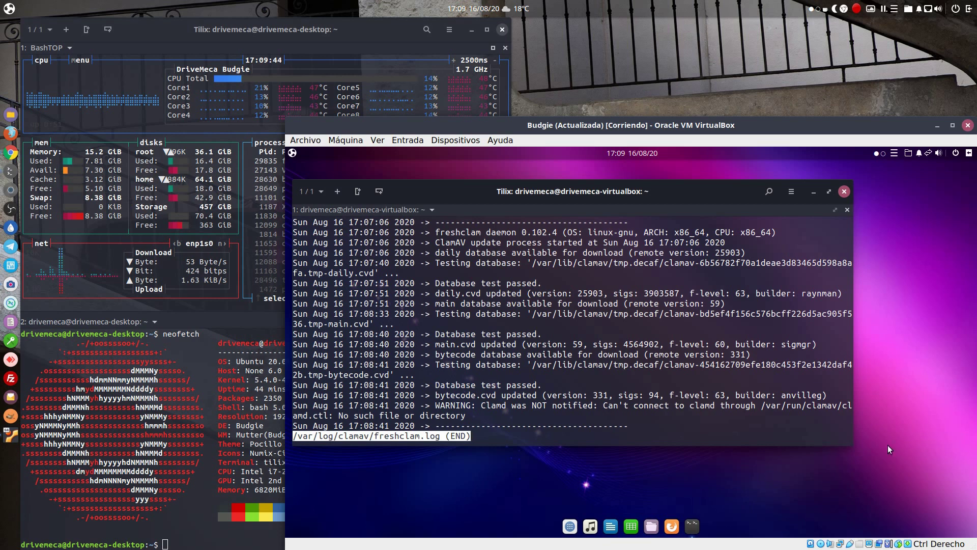
# Widen the virtual machine's terminal window, highlight the /var/run/clamav/clamd.ctl path in the log's warning, and quit the log viewer.
pyautogui.moveTo(851, 439); pyautogui.dragTo(971, 442)
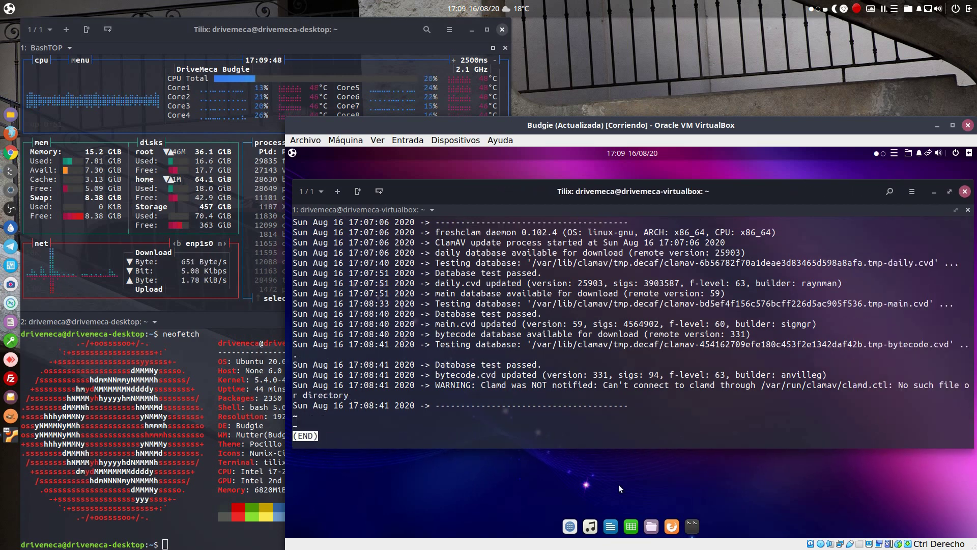
pyautogui.doubleClick(867, 385)
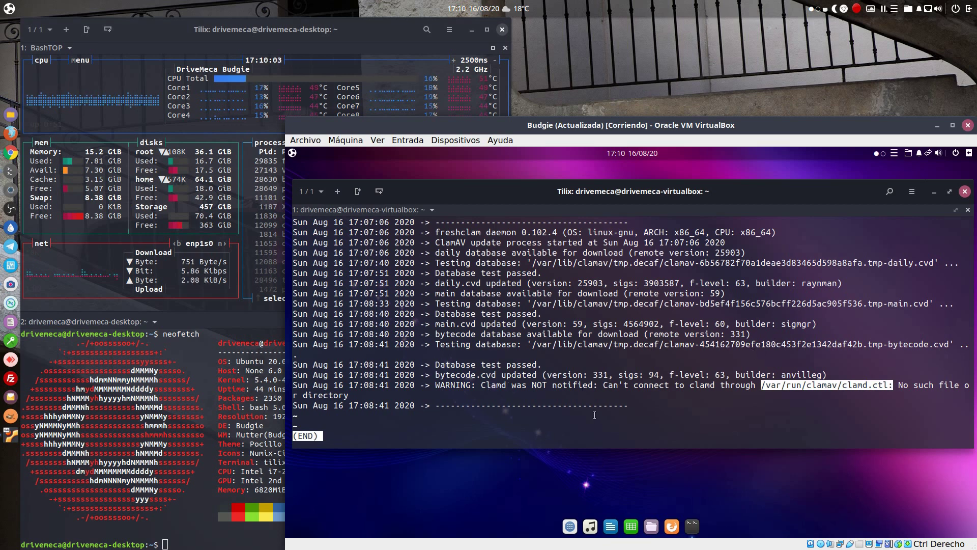
pyautogui.press('q')
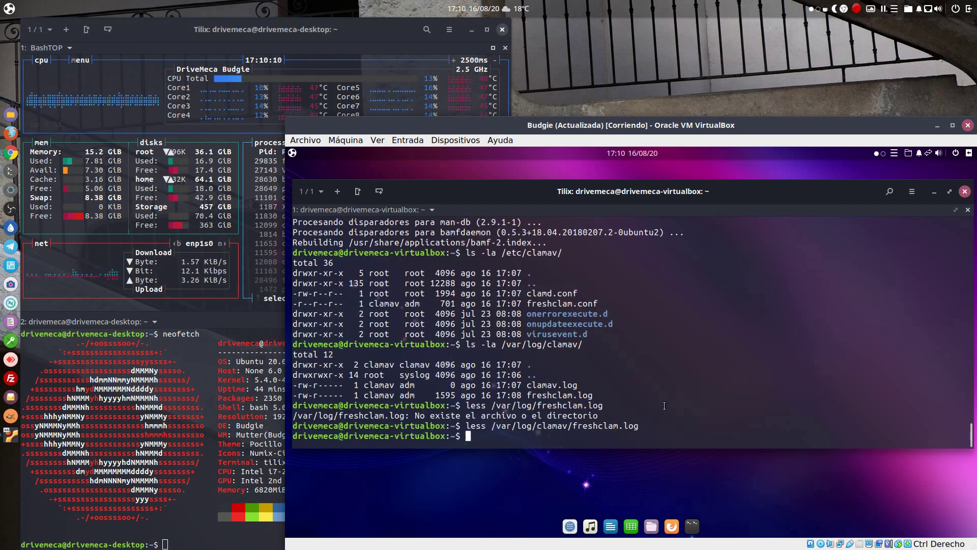
# Search the virtual machine's applications for "cla", launch ClamTk, and move its window slightly up and to the left.
pyautogui.click(292, 153)
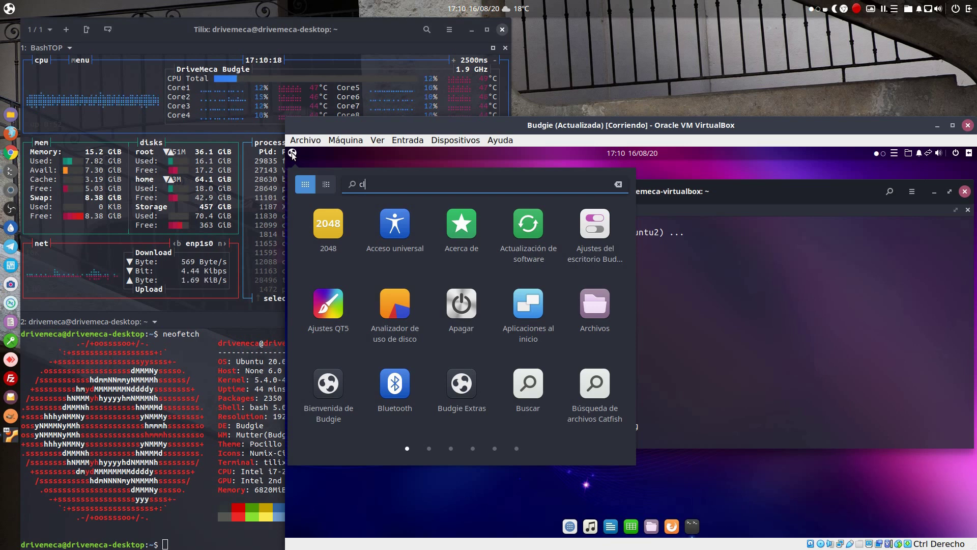
pyautogui.write('cla')
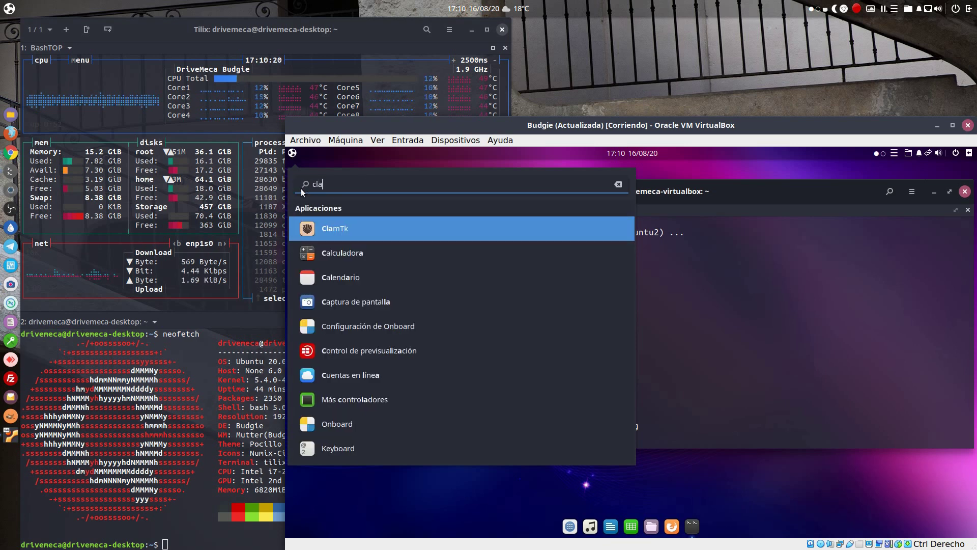
pyautogui.click(353, 224)
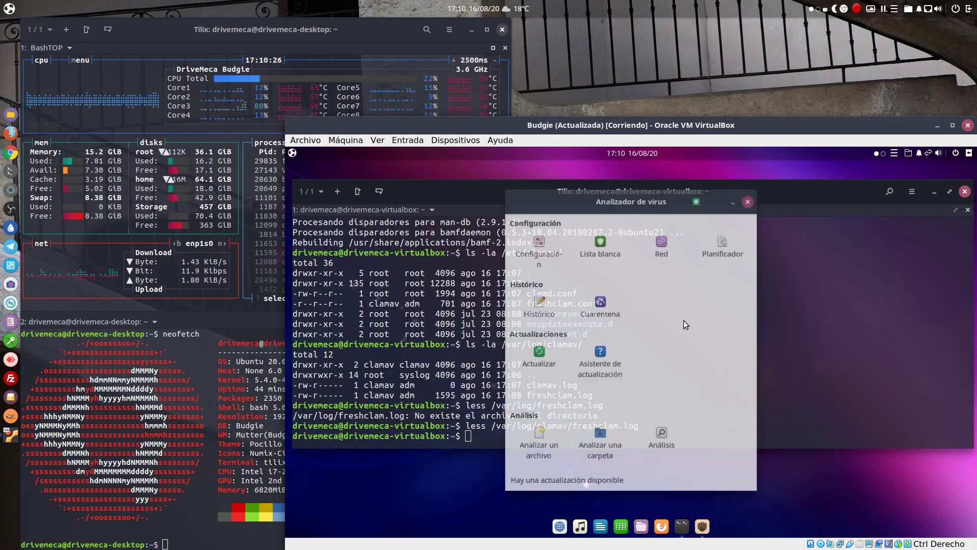
pyautogui.moveTo(645, 202); pyautogui.dragTo(603, 179)
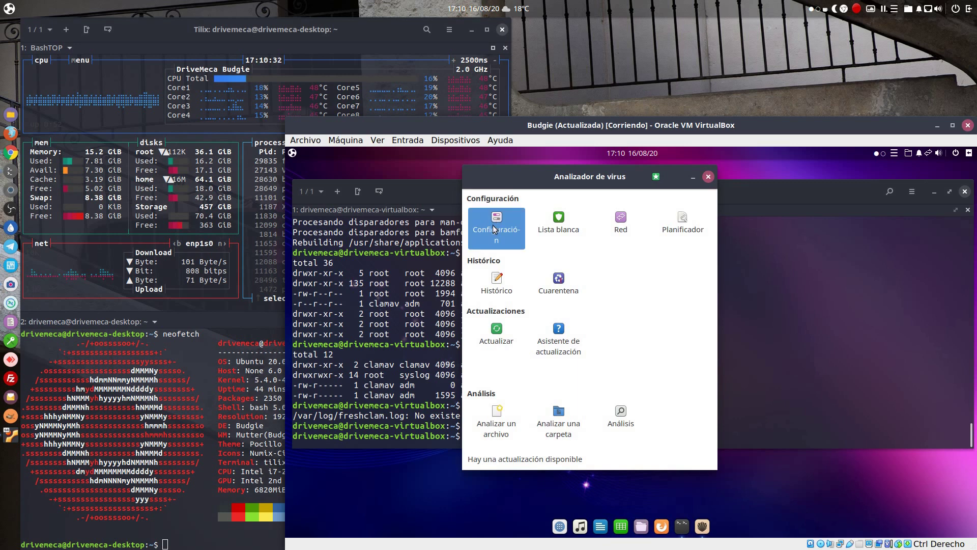
# In ClamTk's settings, disable program update checks and enable scanning for unwanted applications, dot files, files over 20 MB and recursive directories.
pyautogui.click(496, 244)
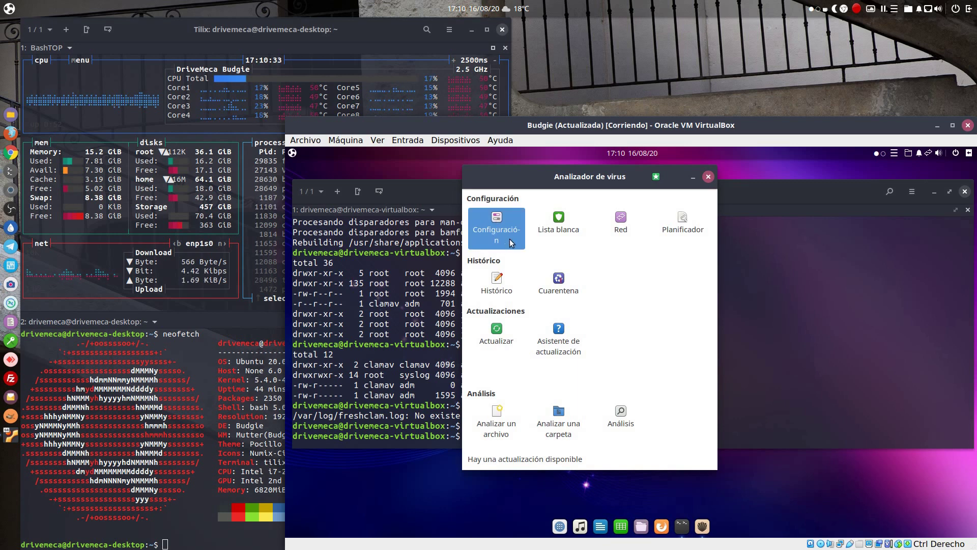
pyautogui.click(509, 235)
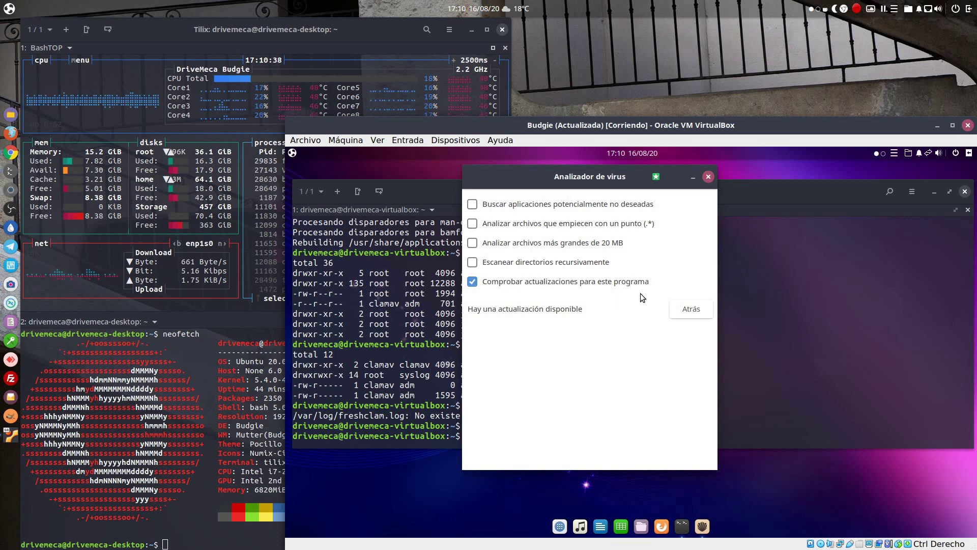
pyautogui.click(603, 283)
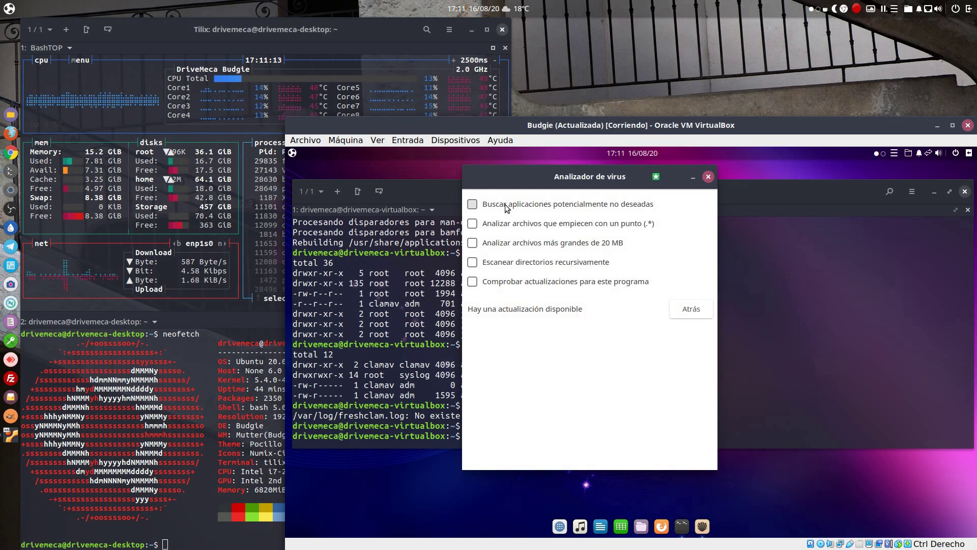
pyautogui.click(472, 204)
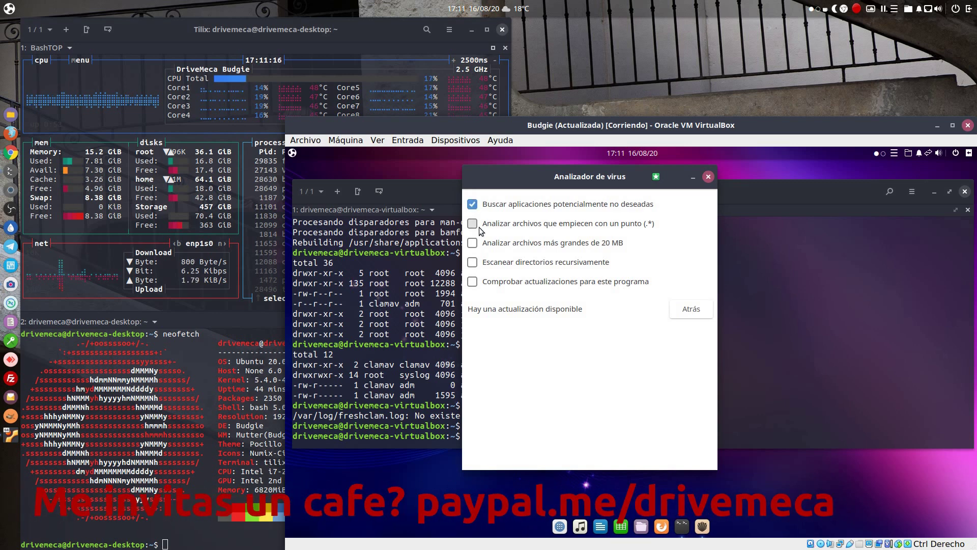
pyautogui.click(473, 223)
pyautogui.click(472, 243)
pyautogui.click(473, 262)
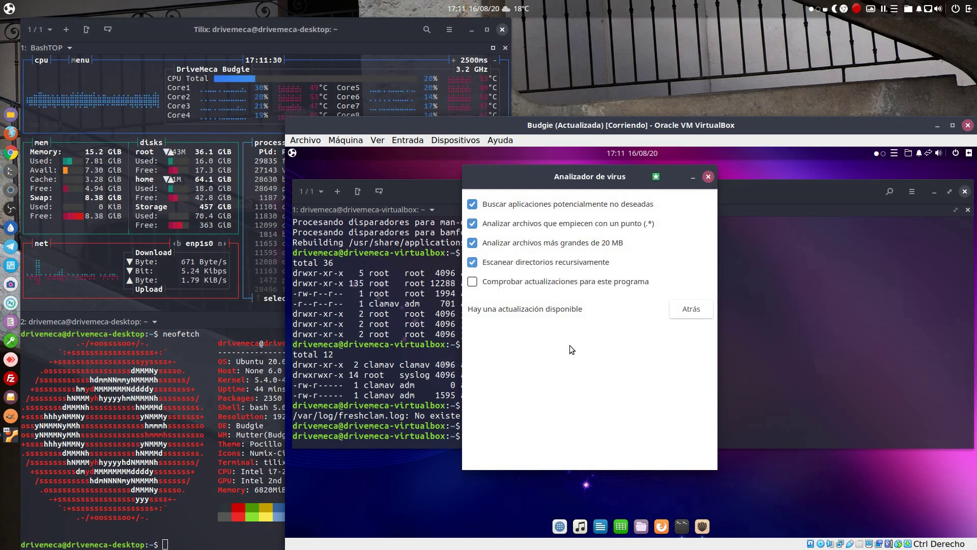
pyautogui.click(691, 312)
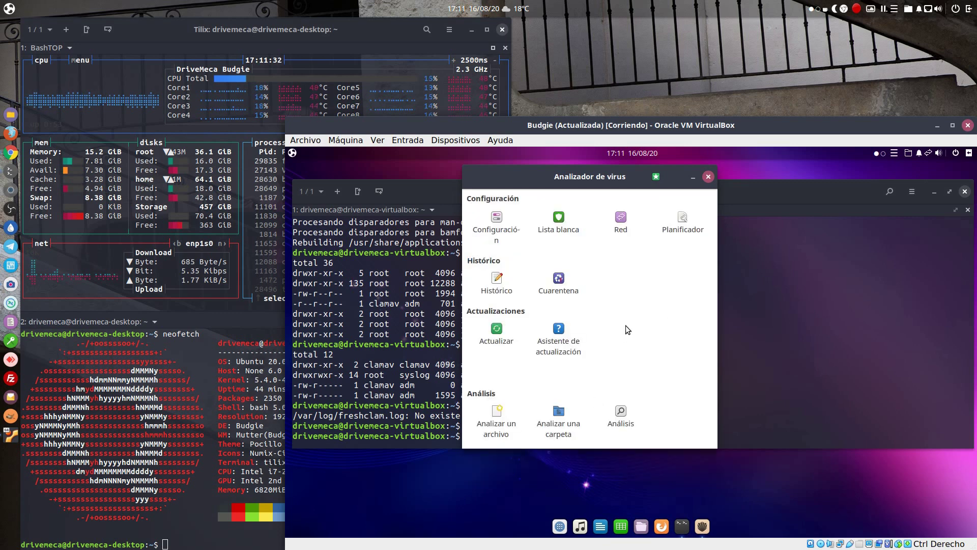
# Review the whitelist folders and the network proxy settings, returning to the main view after each.
pyautogui.click(562, 231)
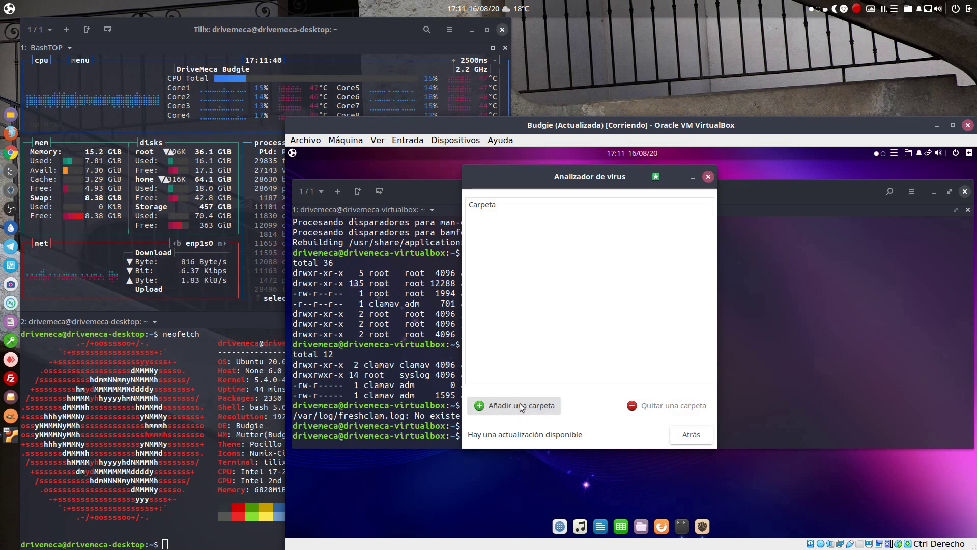
pyautogui.click(690, 435)
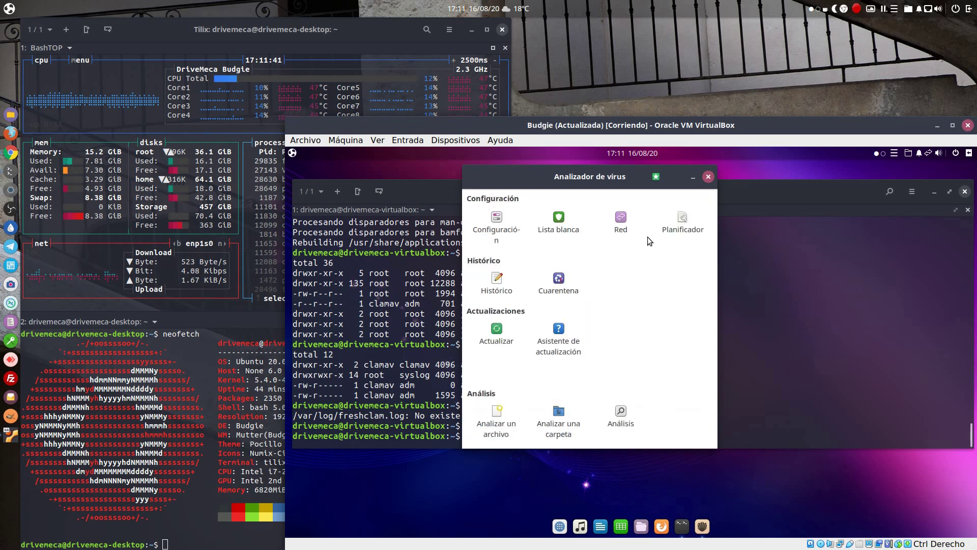
pyautogui.click(617, 224)
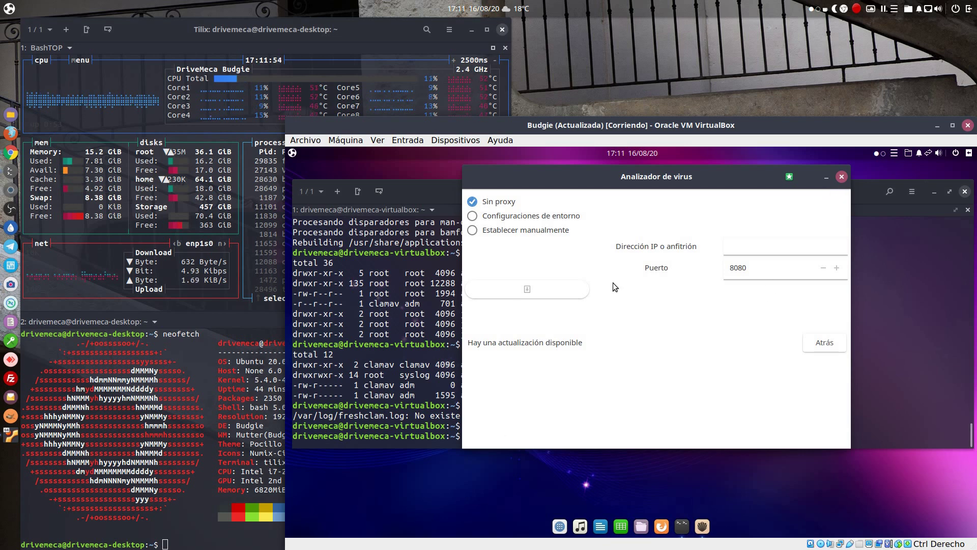
pyautogui.click(824, 344)
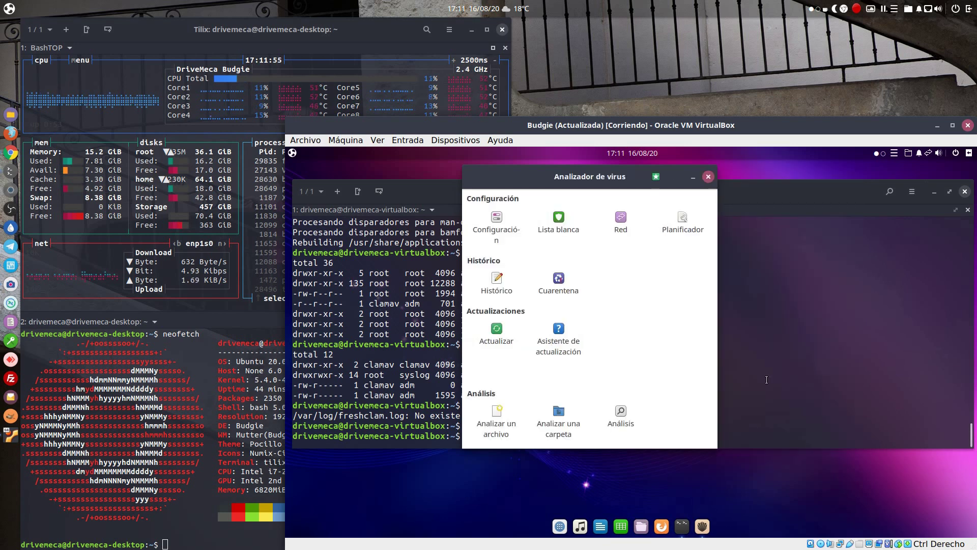
# Open the scheduler, move its window aside to examine the scan and definition update times, and close it.
pyautogui.click(694, 215)
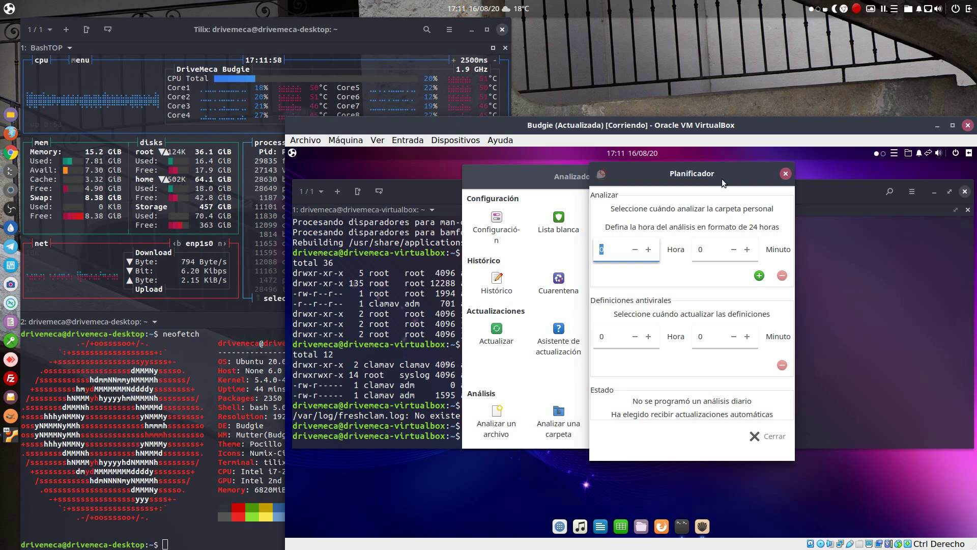
pyautogui.moveTo(721, 178); pyautogui.dragTo(787, 177)
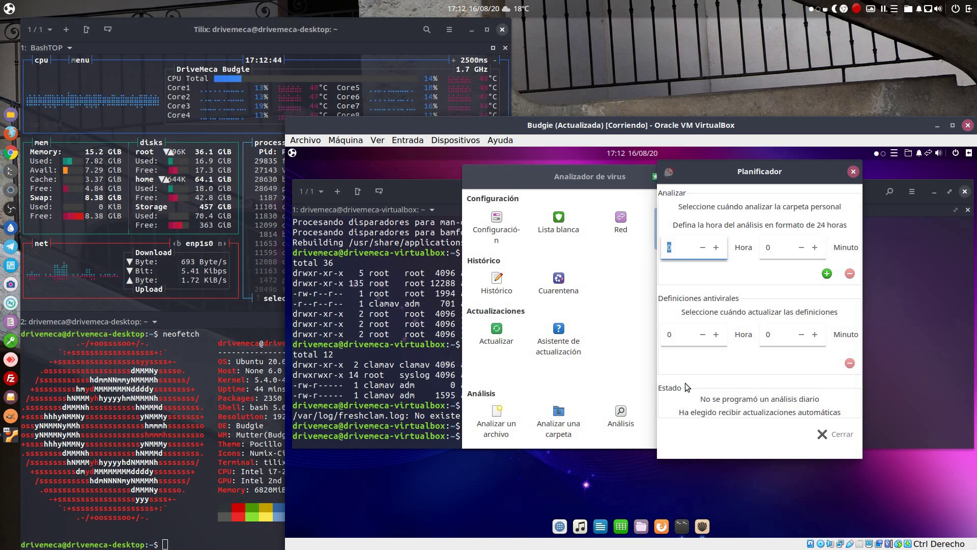
pyautogui.click(835, 435)
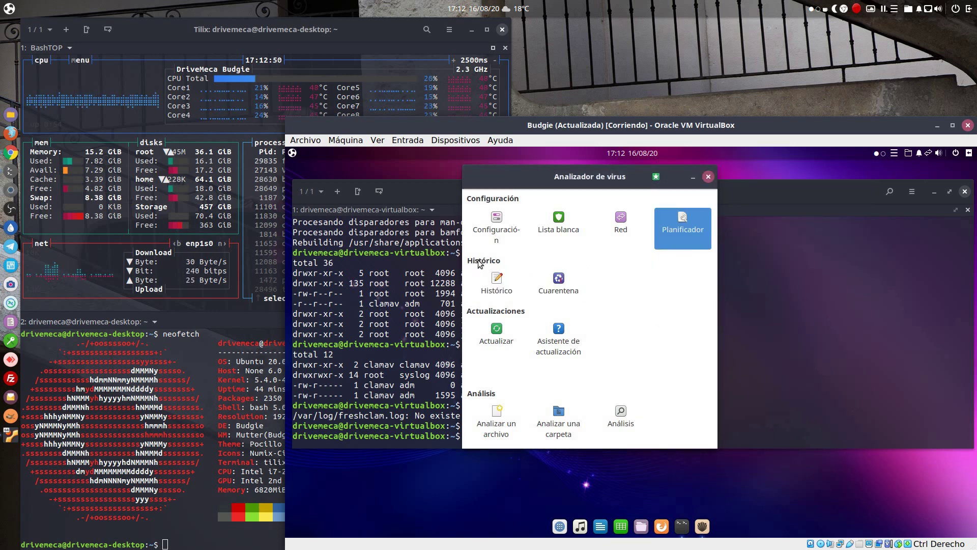
# Check the scan history and the quarantine list, returning to the main view after each.
pyautogui.click(495, 283)
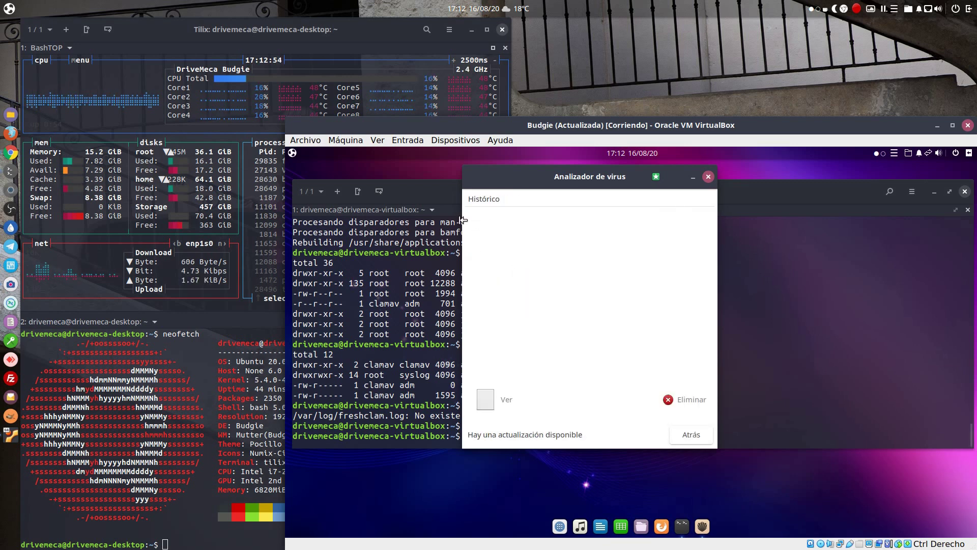
pyautogui.click(683, 431)
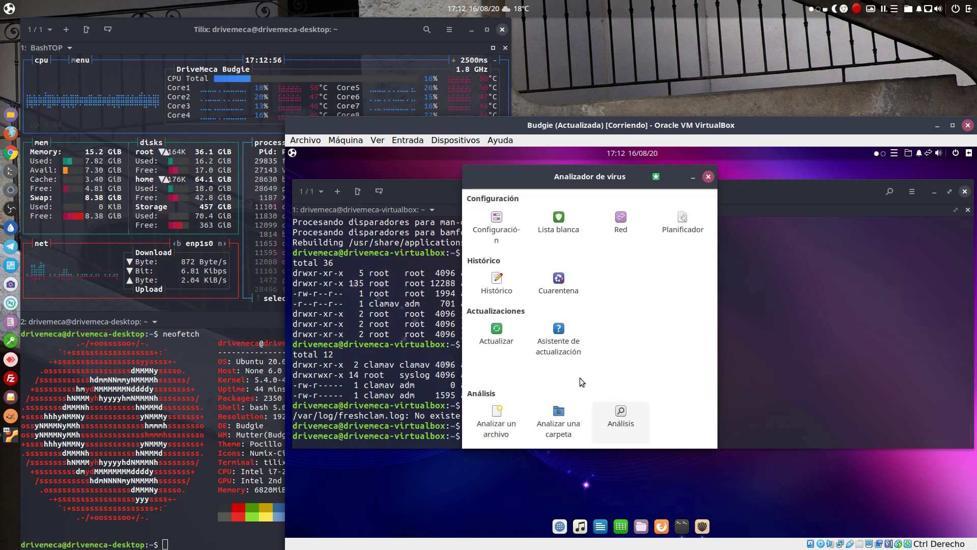
pyautogui.click(575, 275)
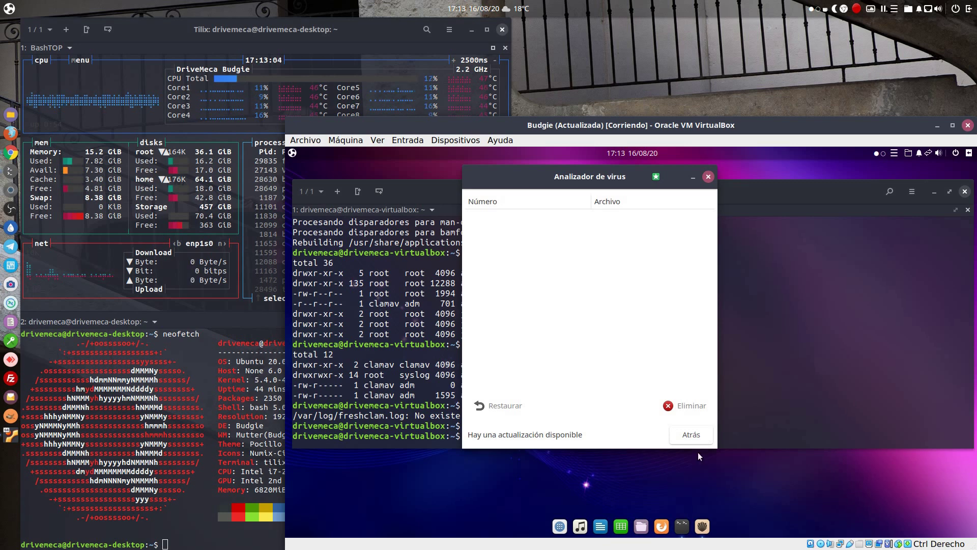
pyautogui.click(700, 433)
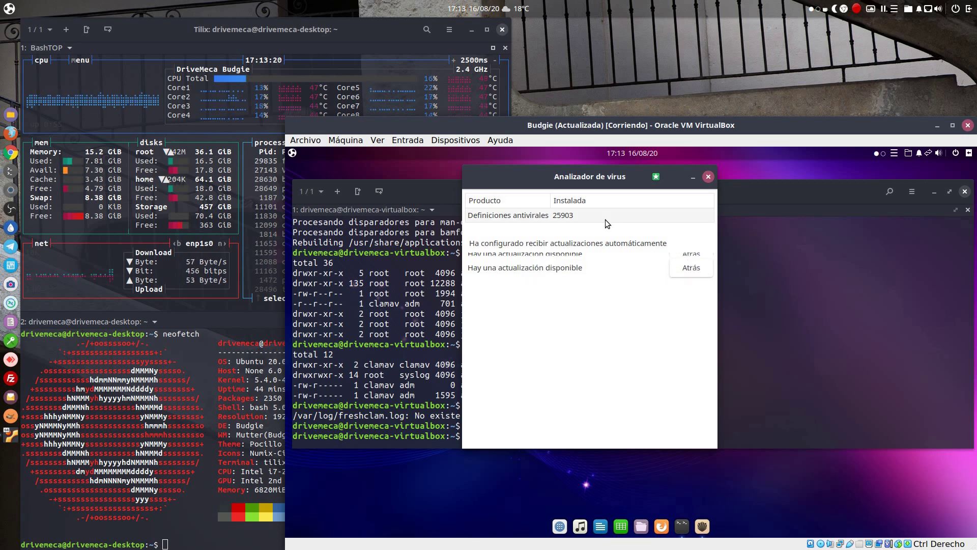
# Leave the antivirus definitions page, review the update assistant's options, and return to the main view.
pyautogui.click(676, 267)
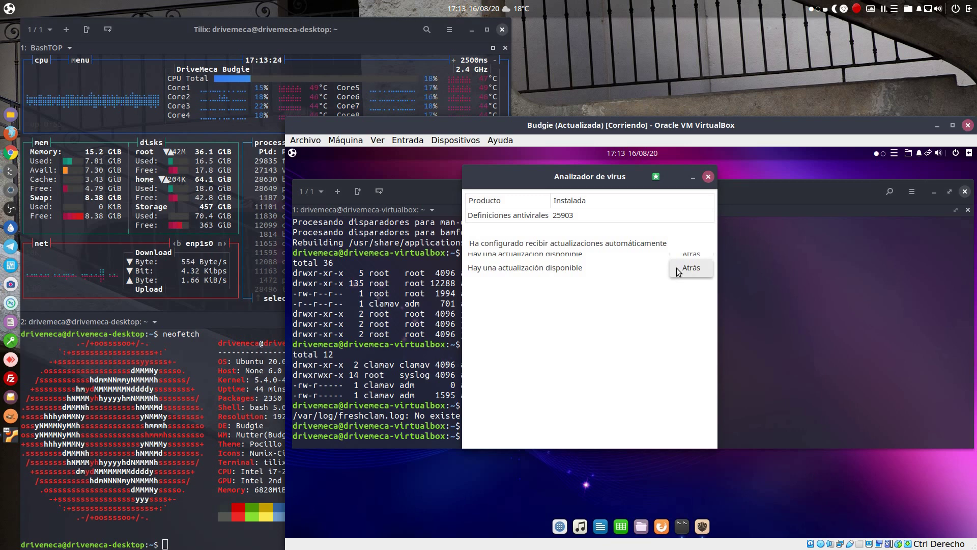
pyautogui.click(558, 340)
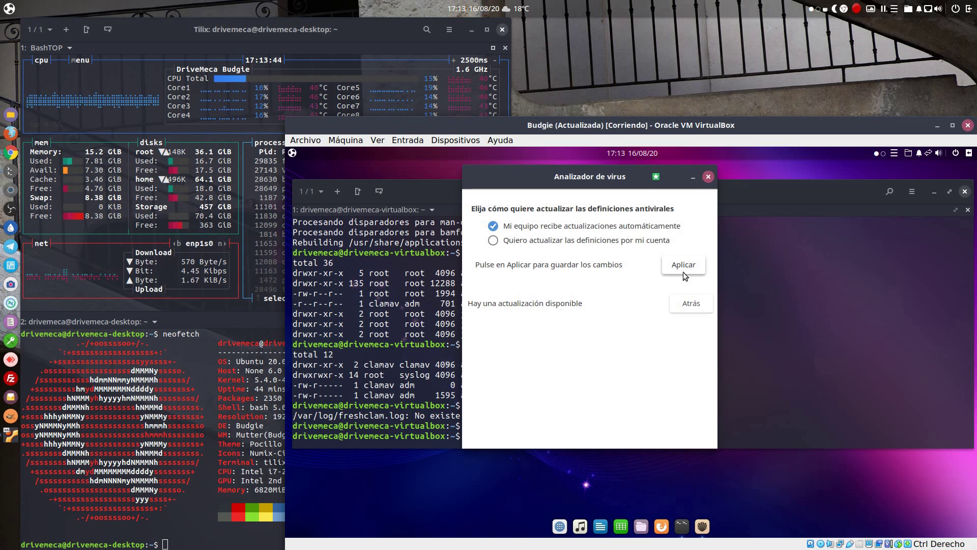
pyautogui.click(691, 304)
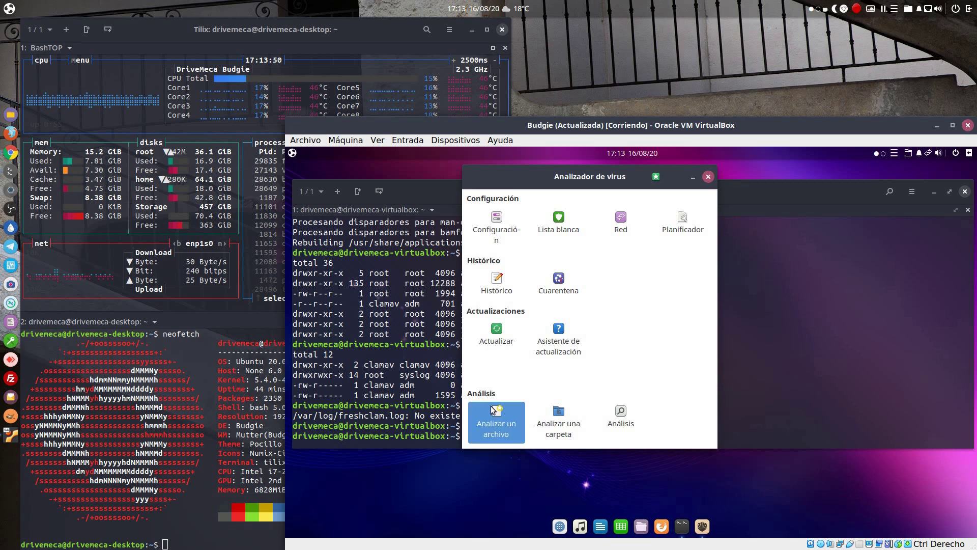
pyautogui.click(484, 418)
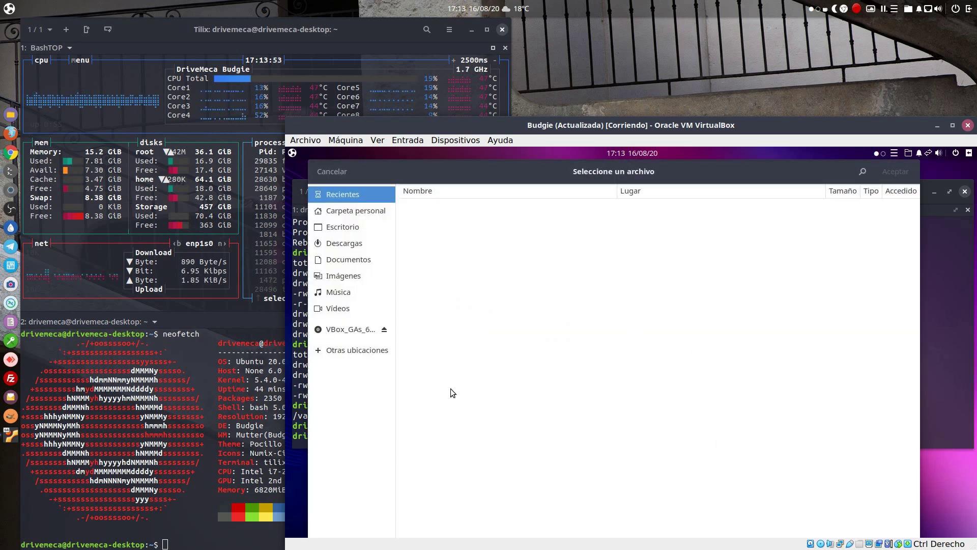
pyautogui.click(374, 211)
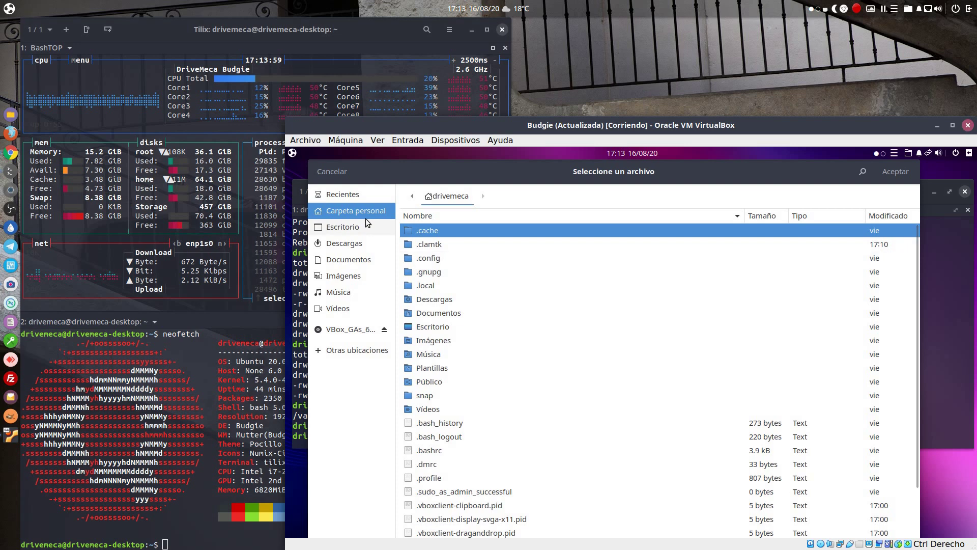
pyautogui.click(889, 175)
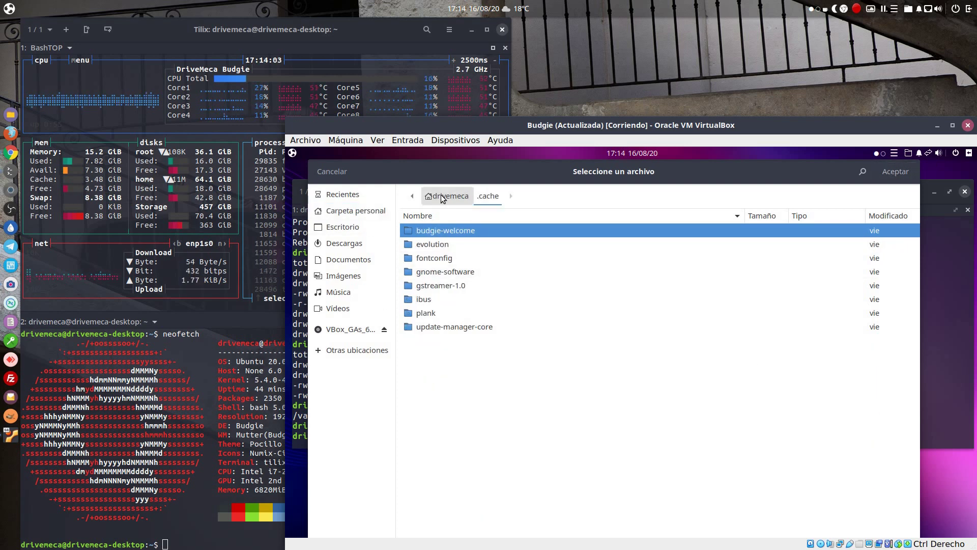
pyautogui.click(350, 211)
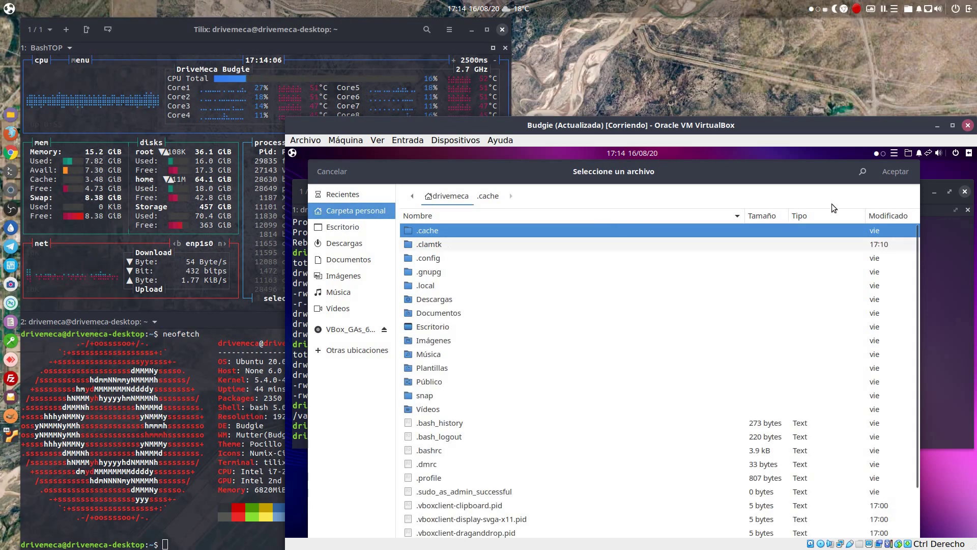
pyautogui.click(900, 176)
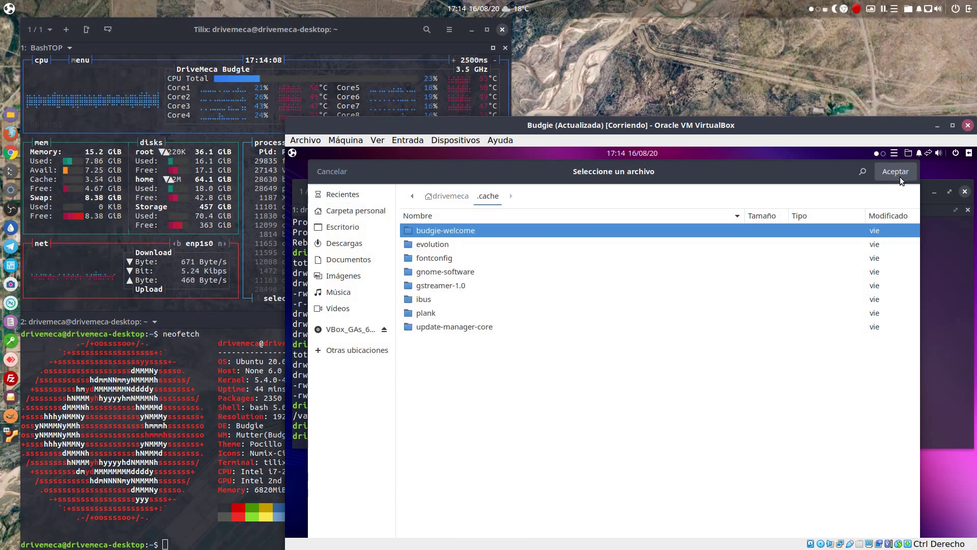
pyautogui.click(901, 175)
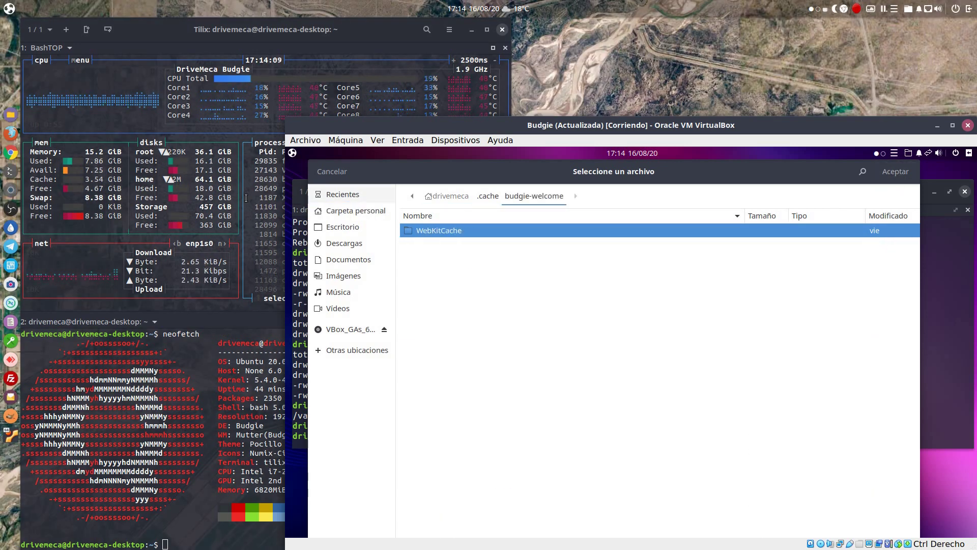
pyautogui.press('Escape')
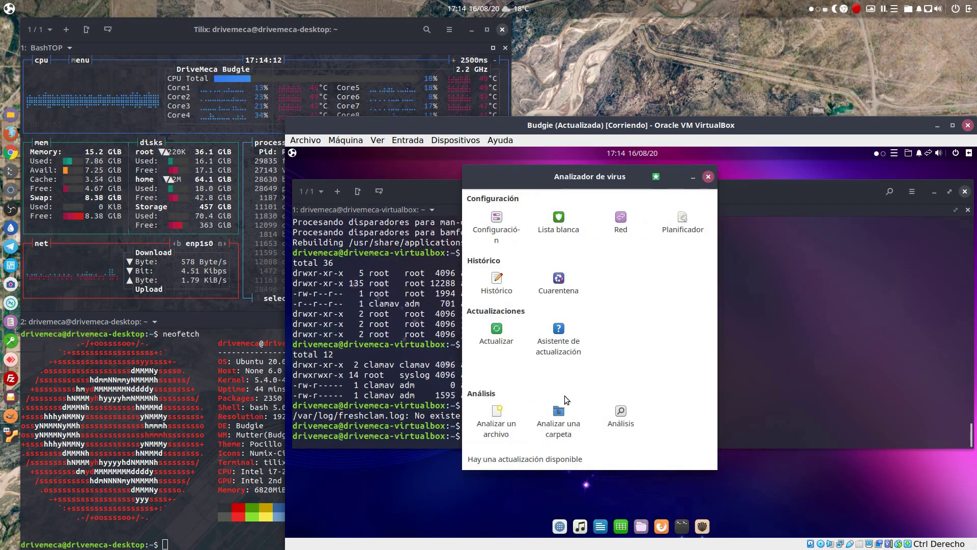
# Scan the whole home folder for viruses, and dismiss the completion message and the scan summary.
pyautogui.click(498, 436)
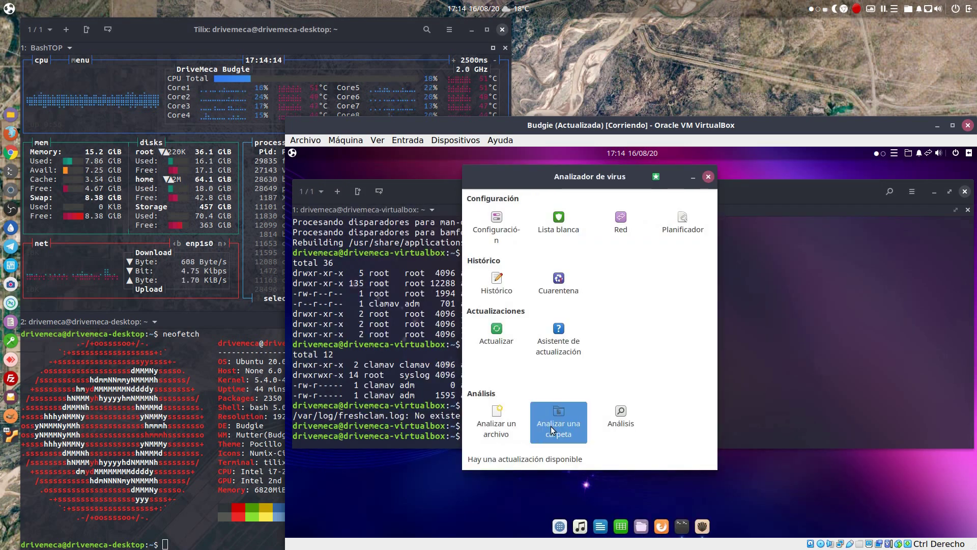
pyautogui.click(568, 428)
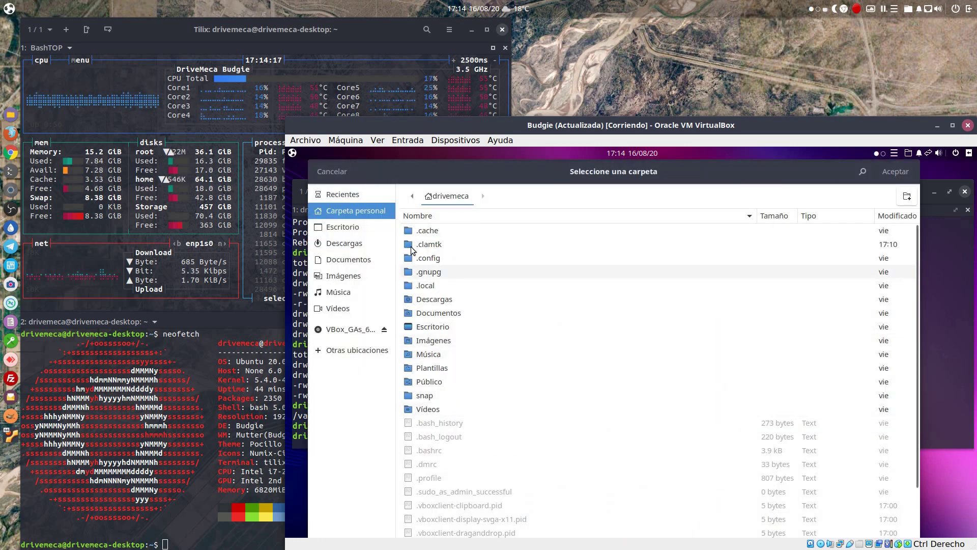
pyautogui.click(895, 171)
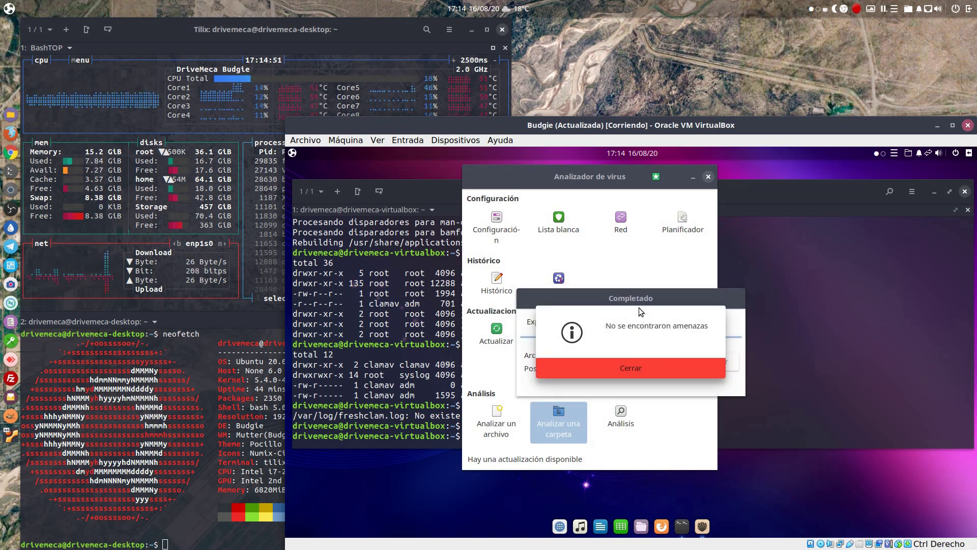
pyautogui.click(630, 368)
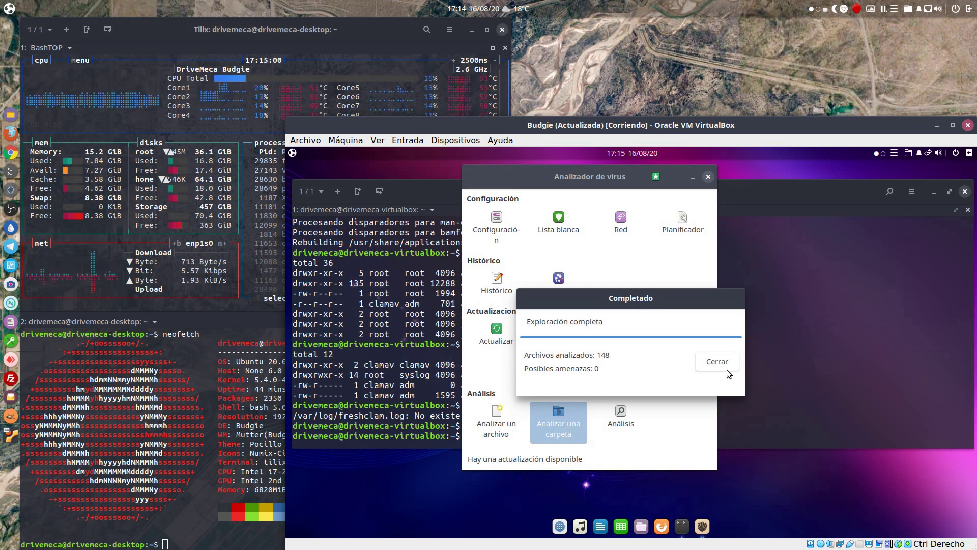
pyautogui.click(707, 364)
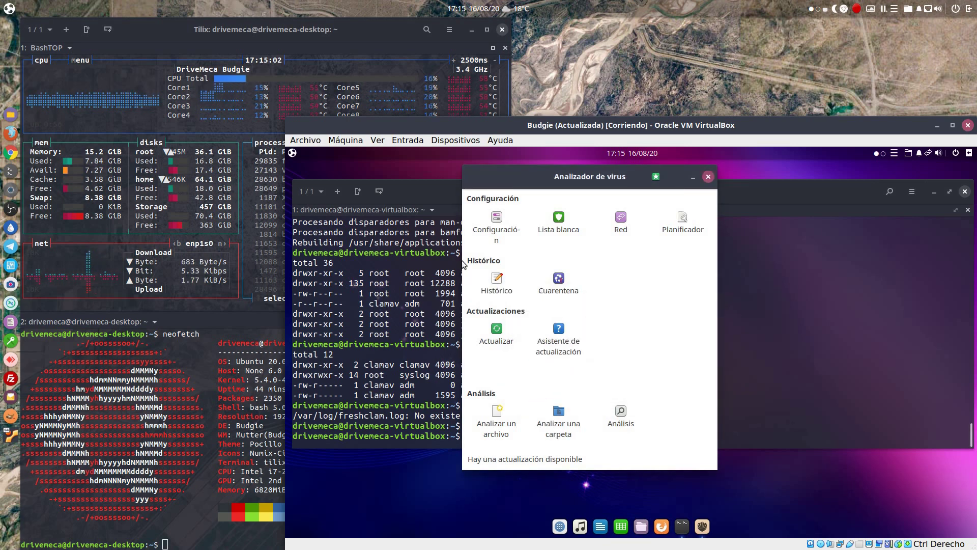
# View the ago-16-2020 scan report in the history, close it, and return to the main view.
pyautogui.click(497, 283)
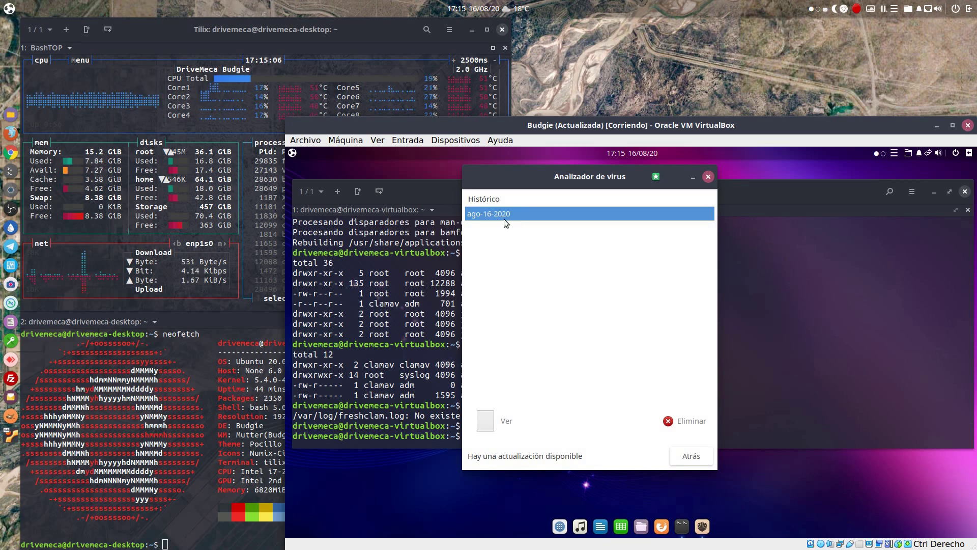
pyautogui.click(499, 424)
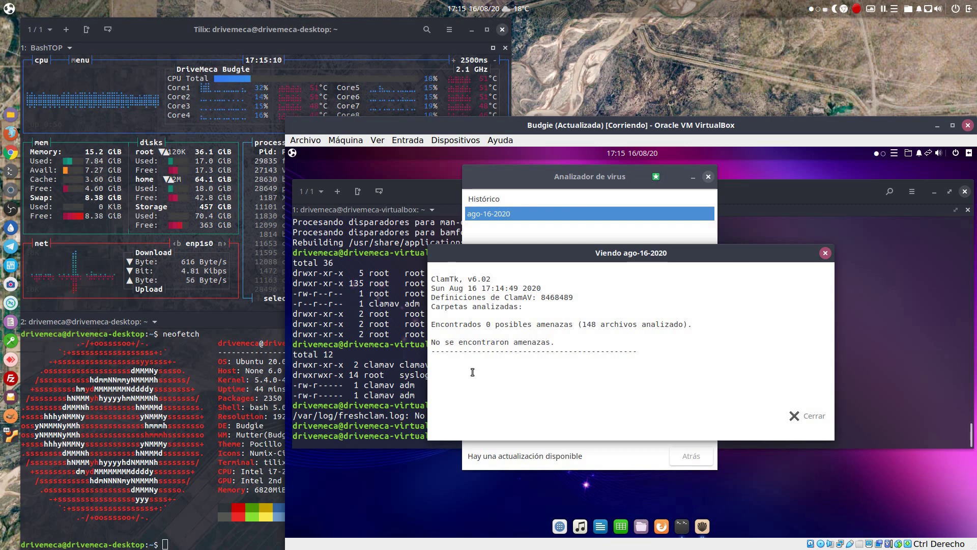
pyautogui.click(806, 416)
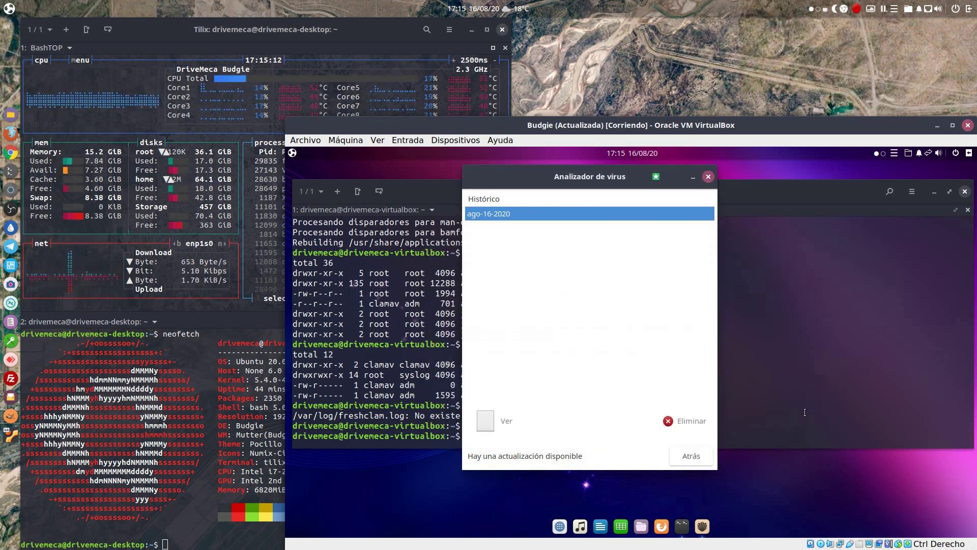
pyautogui.click(691, 455)
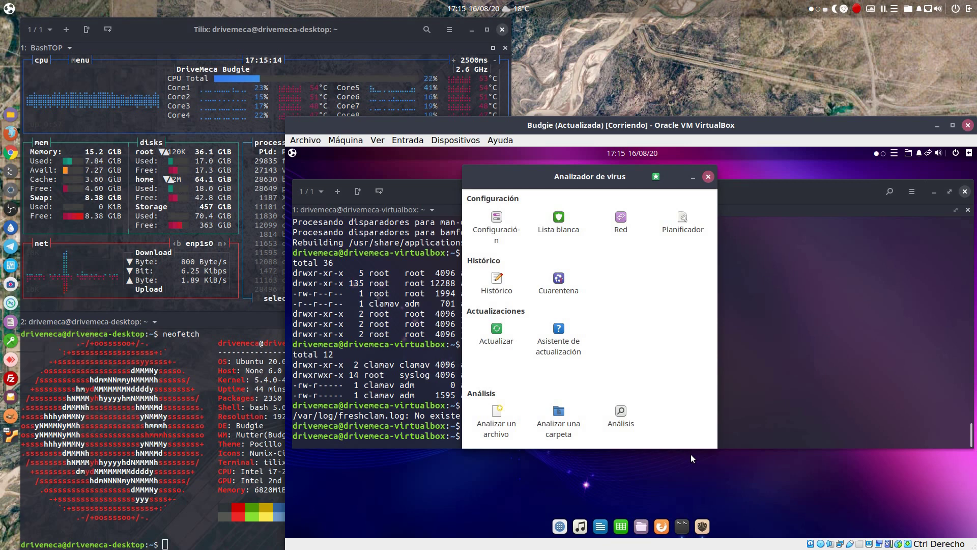
# Review the file reputation analysis options and its results list, and close the dialog.
pyautogui.click(624, 412)
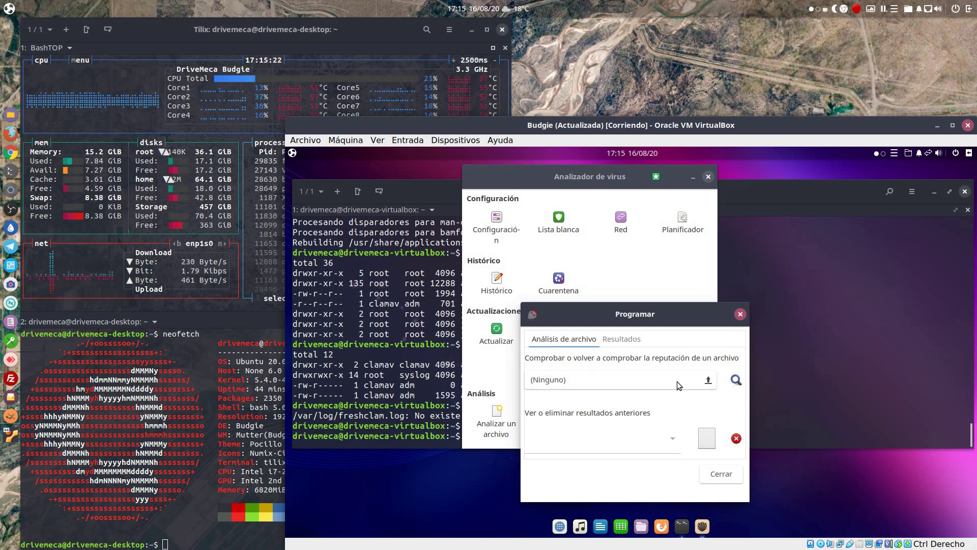
pyautogui.click(621, 338)
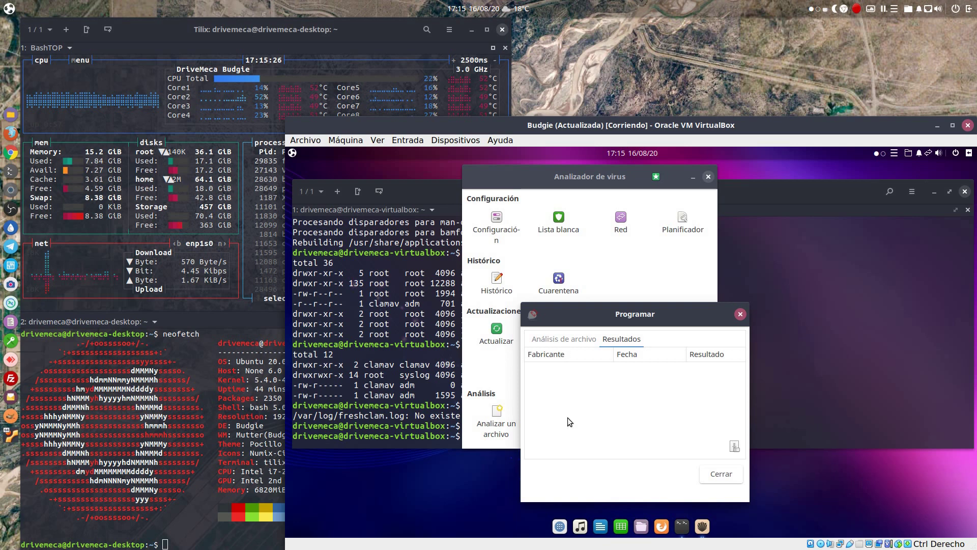
pyautogui.click(730, 476)
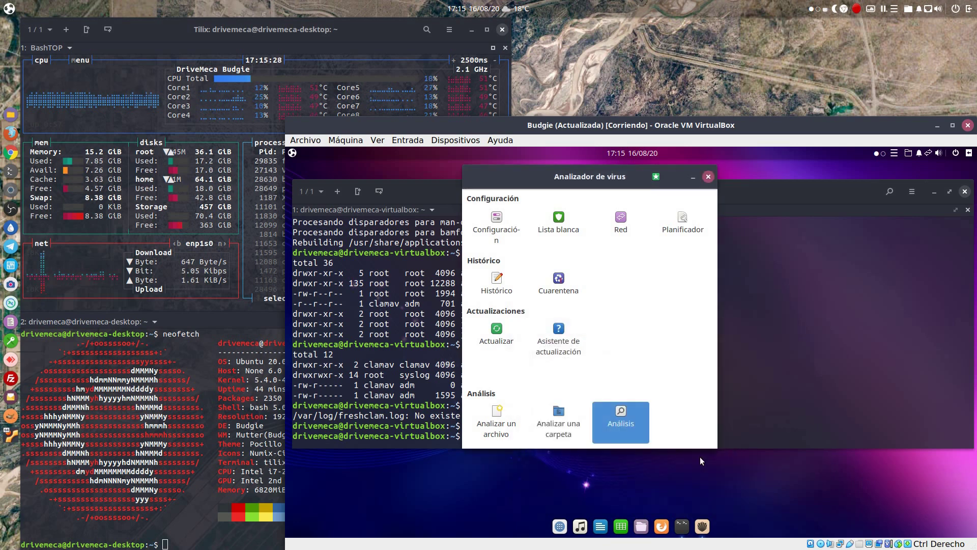
# Review the ClamTk version, credits and licence information, and close the virus scanner.
pyautogui.moveTo(603, 177); pyautogui.dragTo(633, 173)
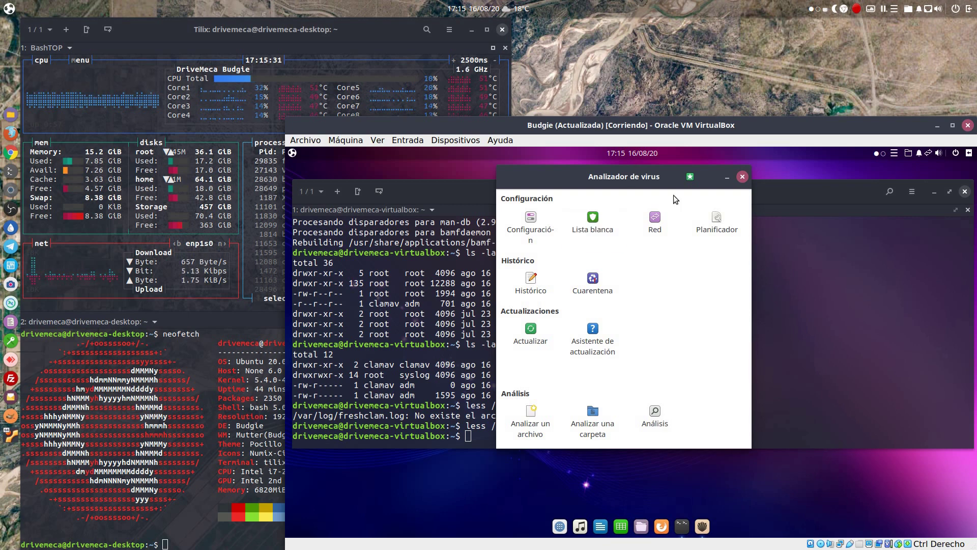
pyautogui.click(690, 176)
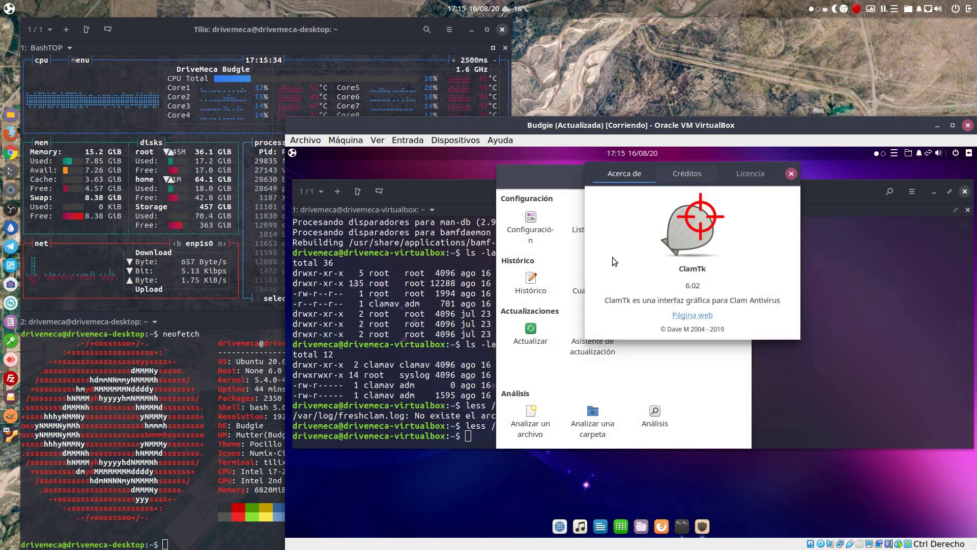
pyautogui.click(687, 175)
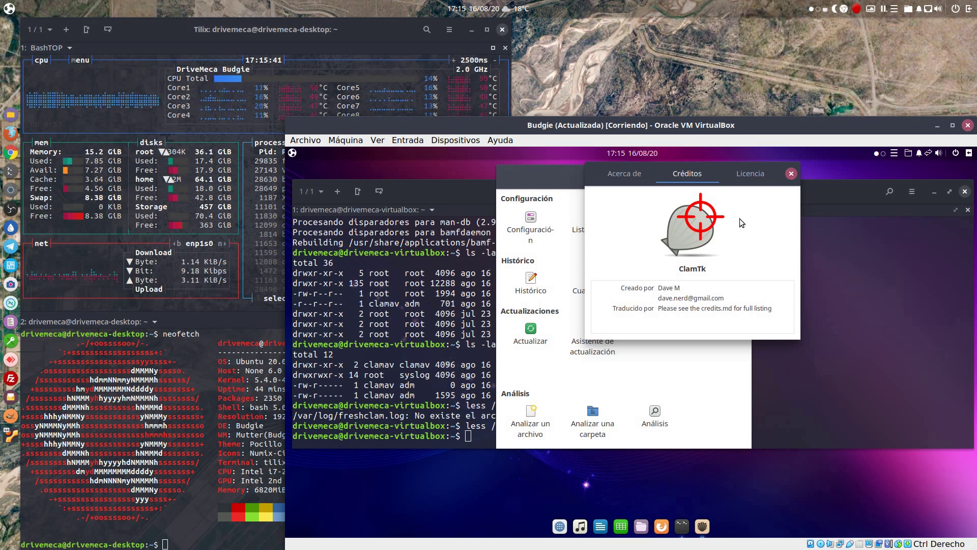
pyautogui.click(762, 179)
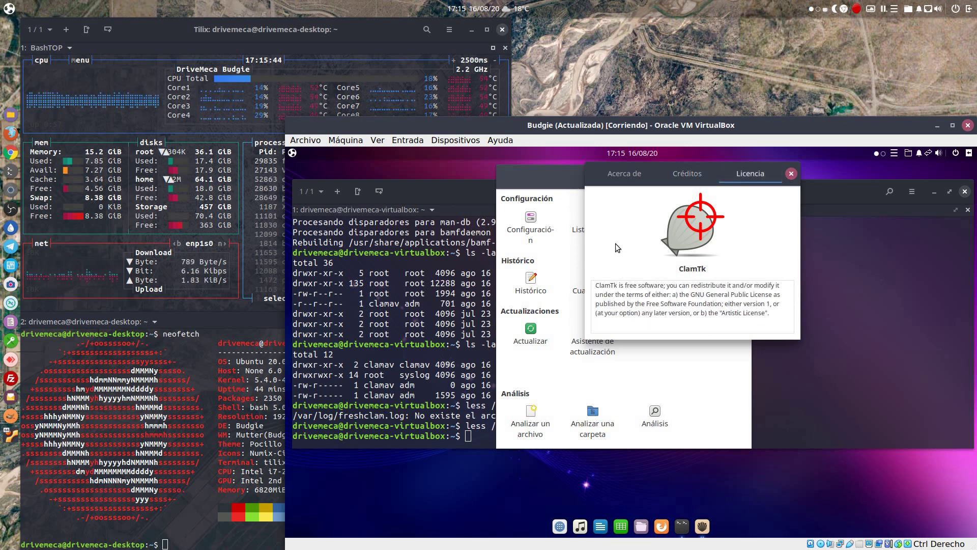
pyautogui.click(791, 175)
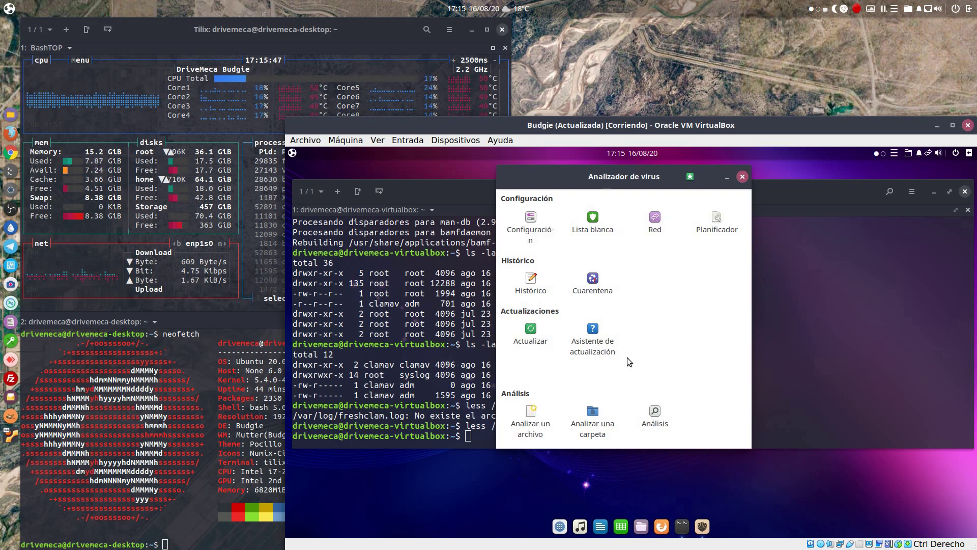
pyautogui.moveTo(646, 182); pyautogui.dragTo(670, 177)
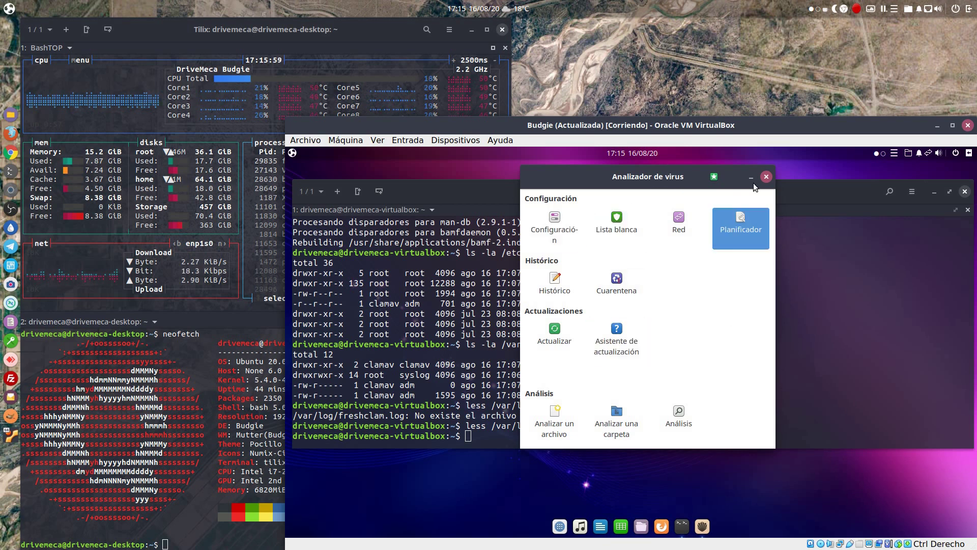
pyautogui.click(770, 178)
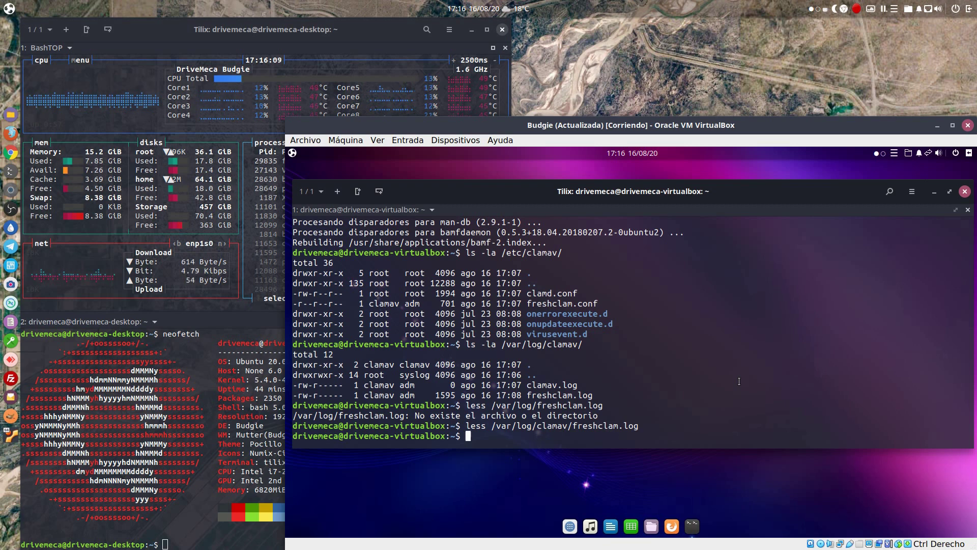
# Check the status of the clamav-daemon service with systemctl in the terminal and highlight a word in its condition line.
pyautogui.write('sudo systemctl status clamav-daemon')
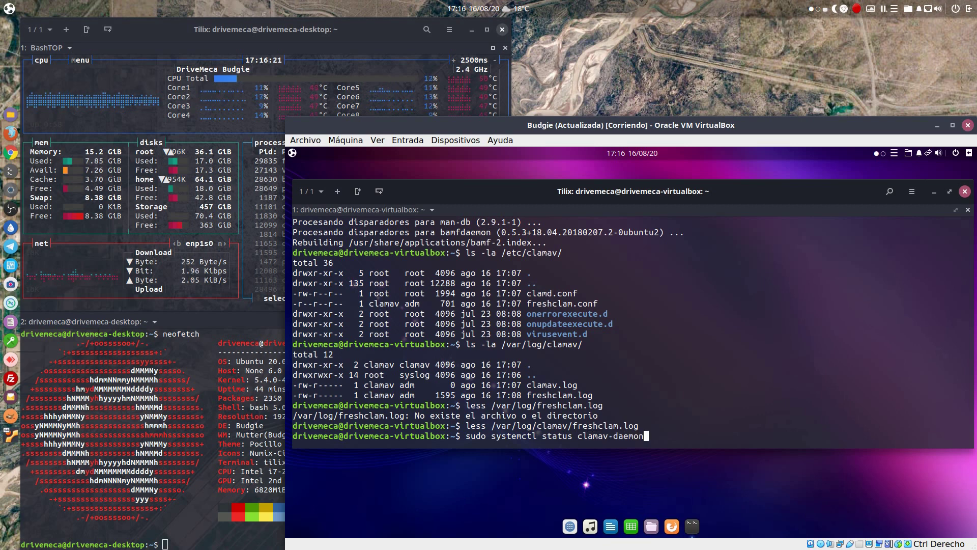
pyautogui.press('Return')
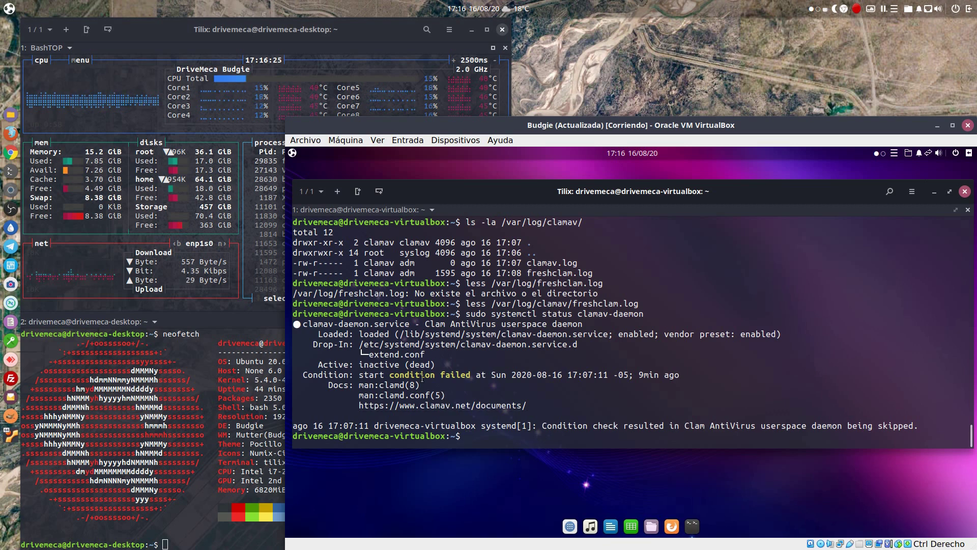
pyautogui.doubleClick(422, 378)
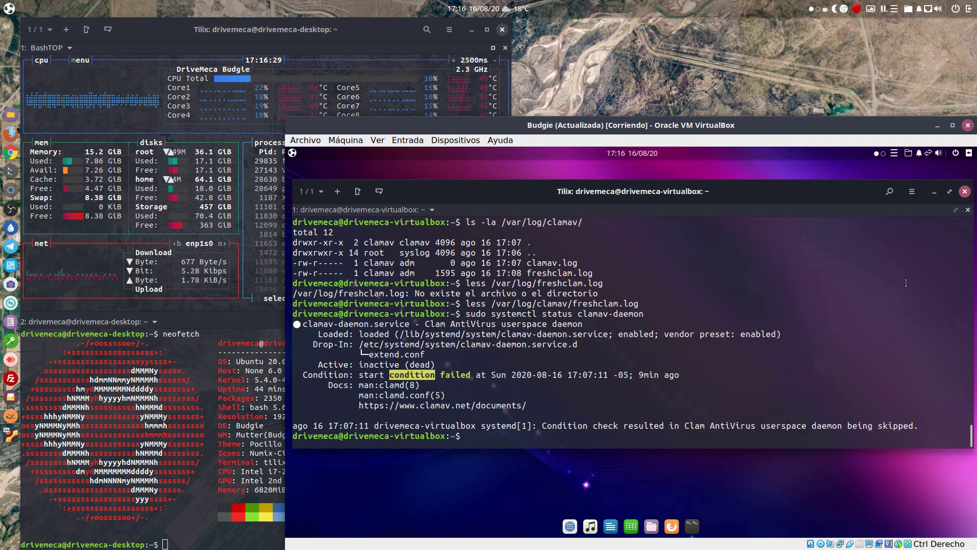
# Restart the clamav-daemon service by changing the previous status command to "sudo systemctl restart clamav-daemon".
pyautogui.press('Up')
pyautogui.press('Left')
pyautogui.press('Left')
pyautogui.press('Left')
pyautogui.press('Left')
pyautogui.press('Left')
pyautogui.press('Left')
pyautogui.press('Left')
pyautogui.press('Left')
pyautogui.press('Left')
pyautogui.press('Left')
pyautogui.press('Left')
pyautogui.press('Left')
pyautogui.press('Left')
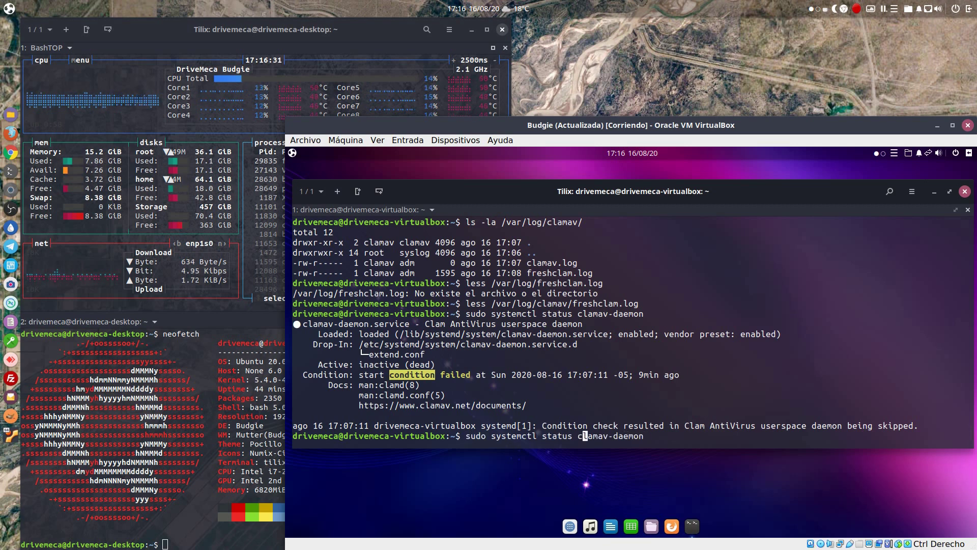
pyautogui.press('BackSpace')
pyautogui.press('BackSpace')
pyautogui.press('BackSpace')
pyautogui.press('BackSpace')
pyautogui.press('BackSpace')
pyautogui.write('estart')
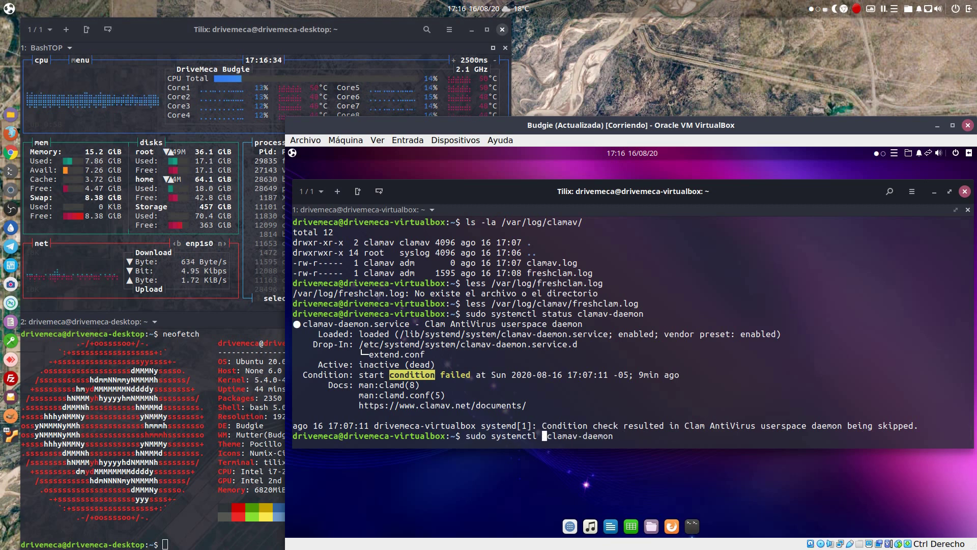
pyautogui.press('Return')
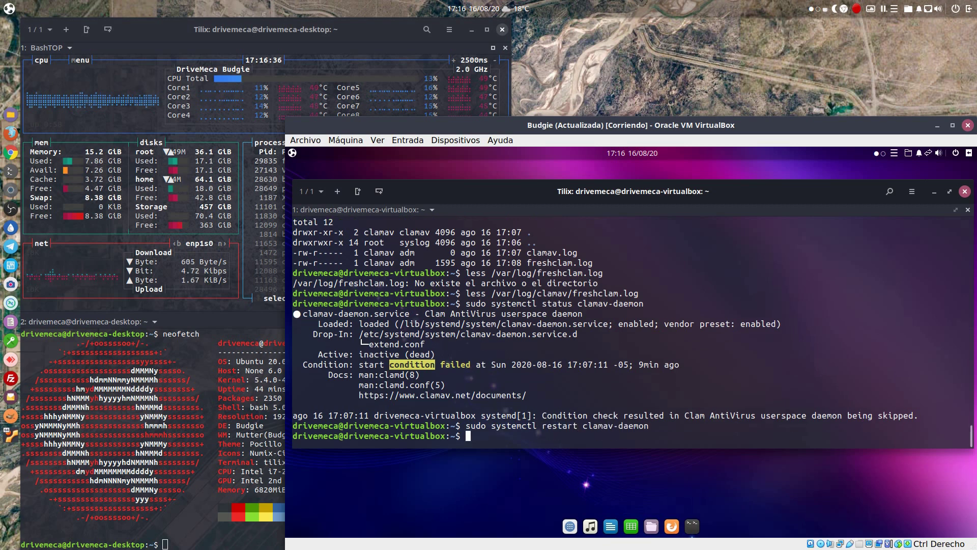
# Rerun the clamav-daemon status command and highlight the service's active state in the output.
pyautogui.press('Up')
pyautogui.press('Up')
pyautogui.press('Return')
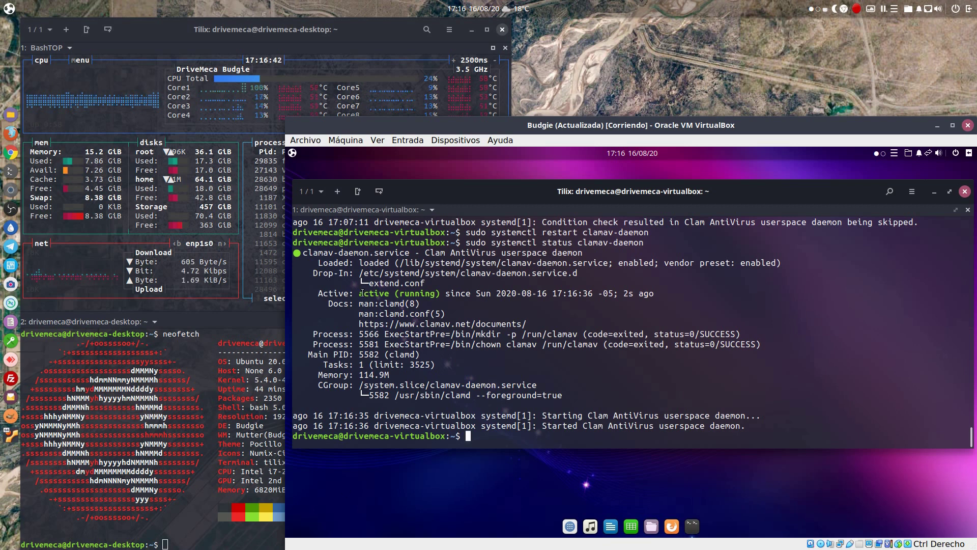
pyautogui.moveTo(360, 294); pyautogui.dragTo(438, 294)
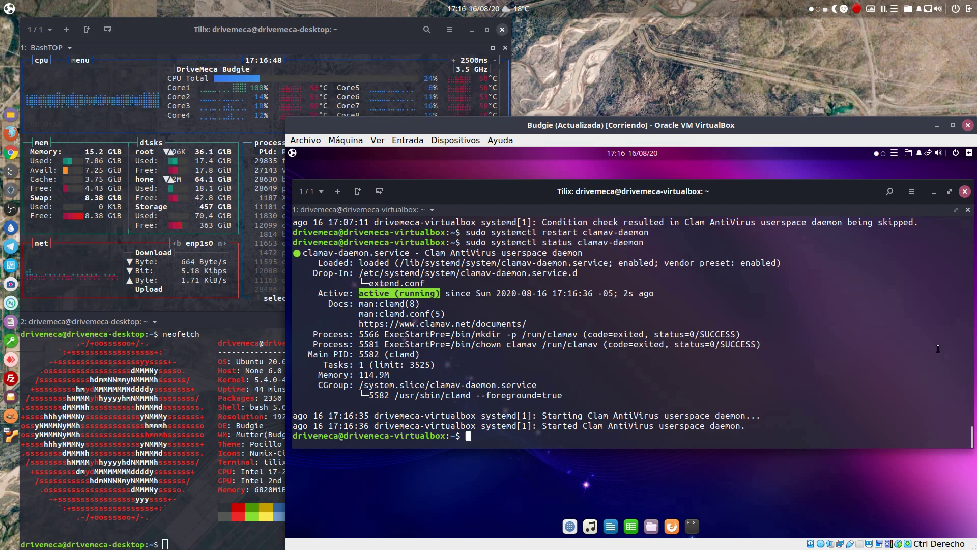
# Try to check the updater service by changing the previous status command to "sudo systemctl status clamav-freshclamd".
pyautogui.write('q')
pyautogui.press('BackSpace')
pyautogui.press('Up')
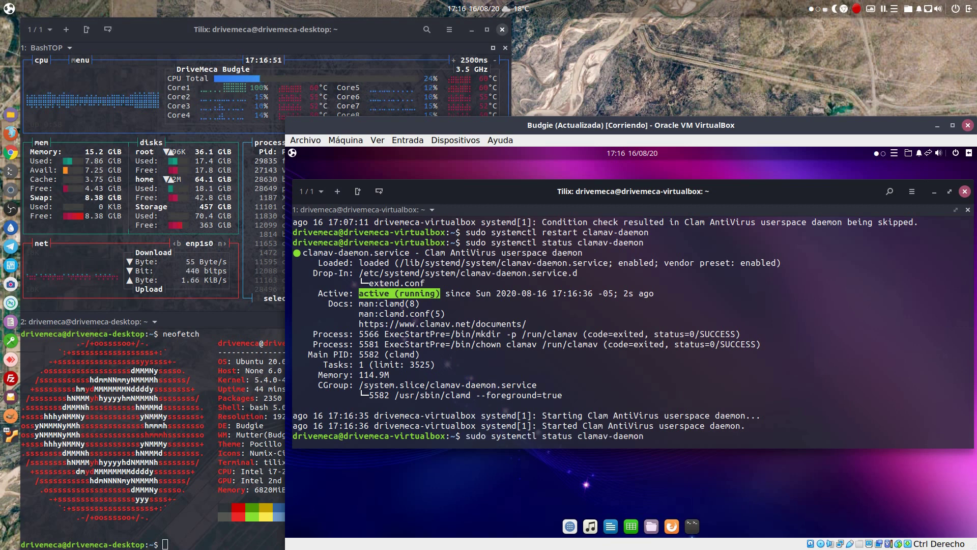
pyautogui.press('BackSpace')
pyautogui.press('BackSpace')
pyautogui.press('BackSpace')
pyautogui.press('BackSpace')
pyautogui.press('BackSpace')
pyautogui.press('BackSpace')
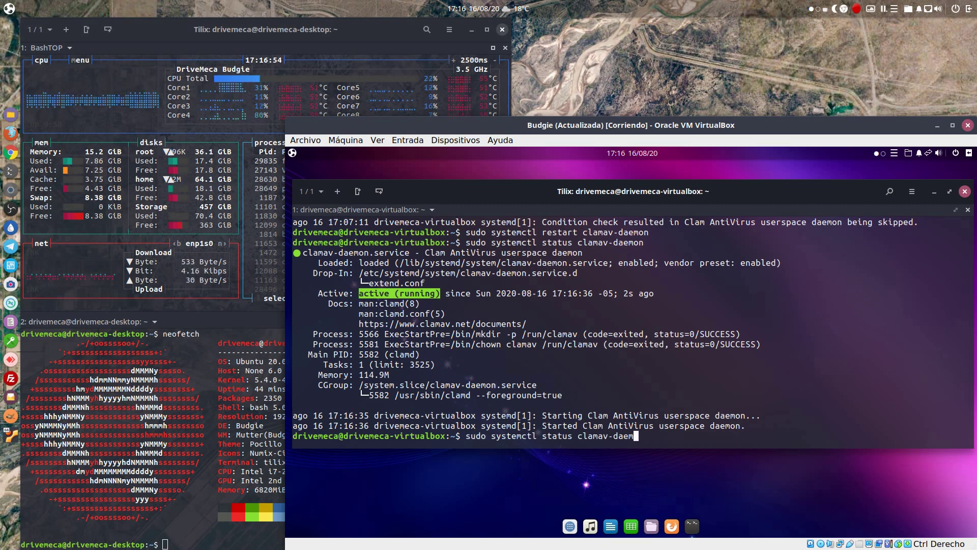
pyautogui.write('freshclamd')
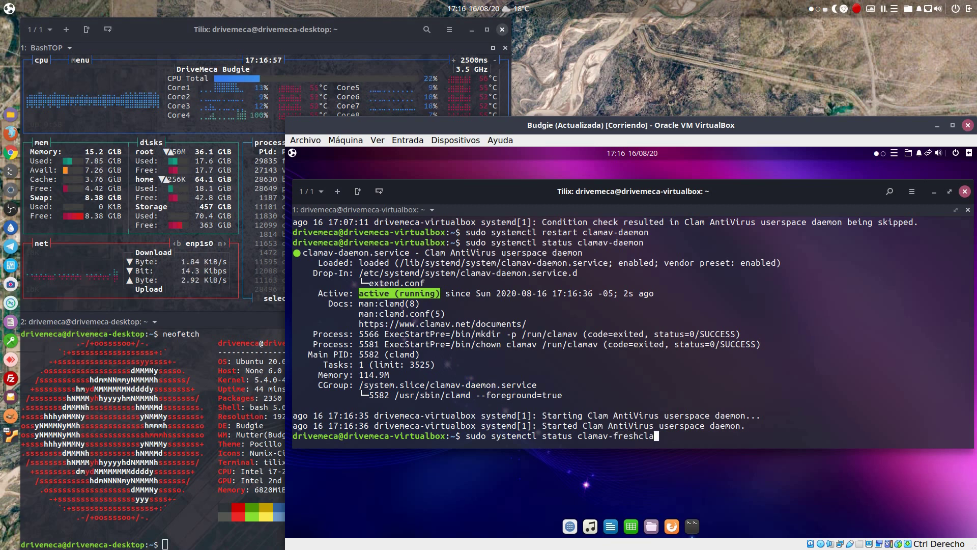
pyautogui.press('Return')
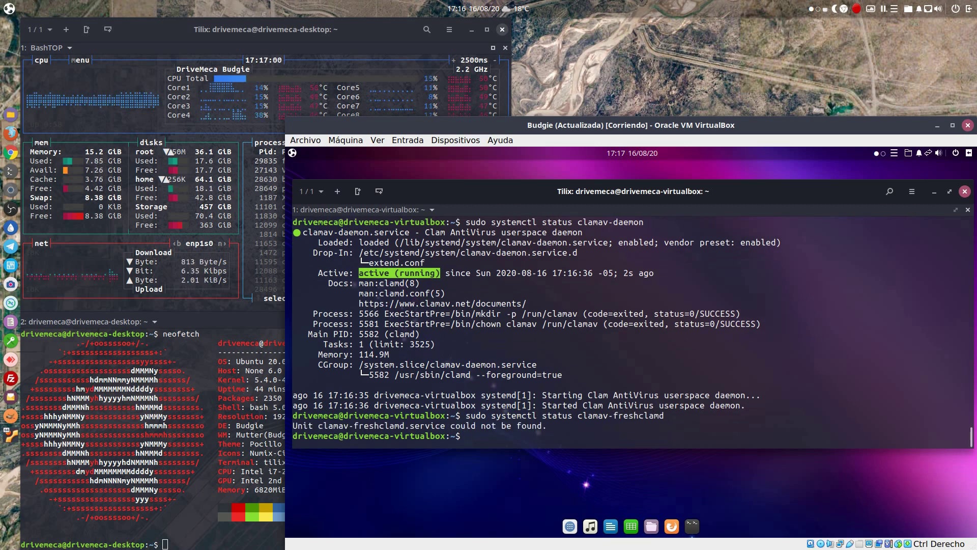
# Correct the service name to clamav-freshclam in the status command, run it, read its output to the end and exit the pager.
pyautogui.press('Up')
pyautogui.press('BackSpace')
pyautogui.write('}')
pyautogui.press('Return')
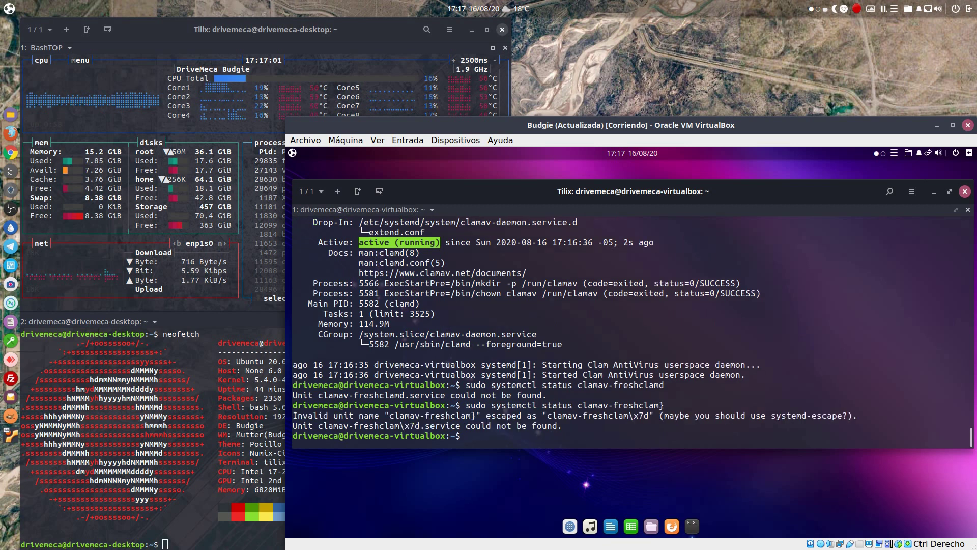
pyautogui.press('Up')
pyautogui.press('BackSpace')
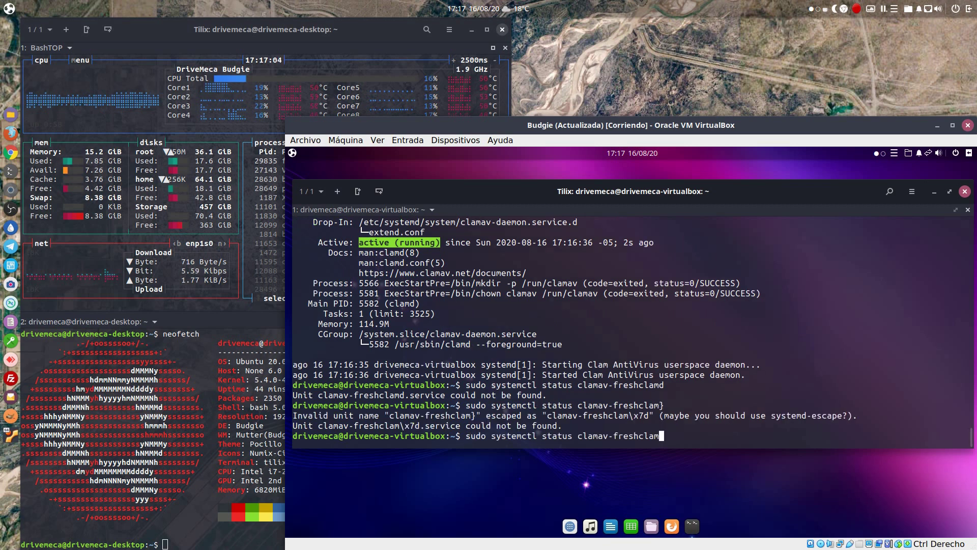
pyautogui.press('Return')
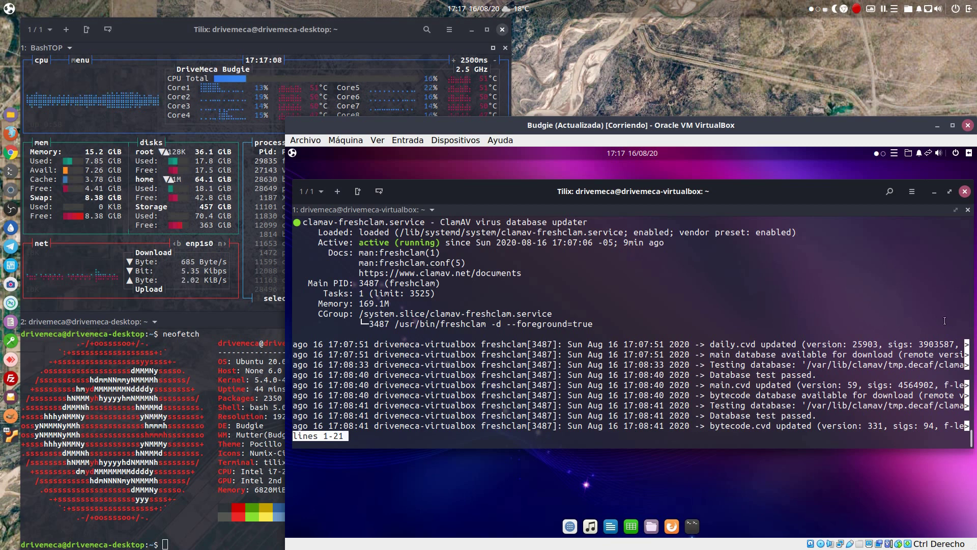
pyautogui.press('Down')
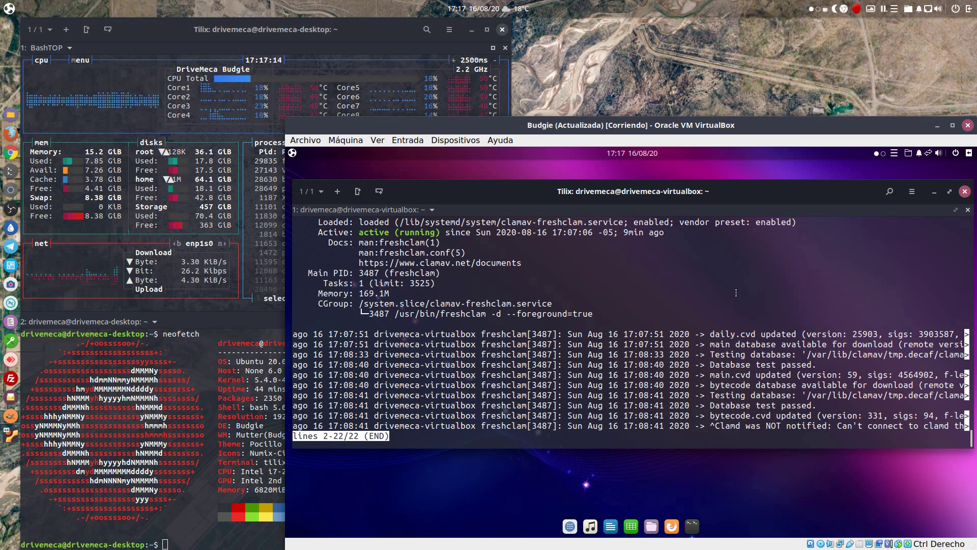
pyautogui.write('q')
# List all files in the ClamAV log directory in long format with "ls -la /var/log/clamav/".
pyautogui.write('ls -l')
pyautogui.write('a /')
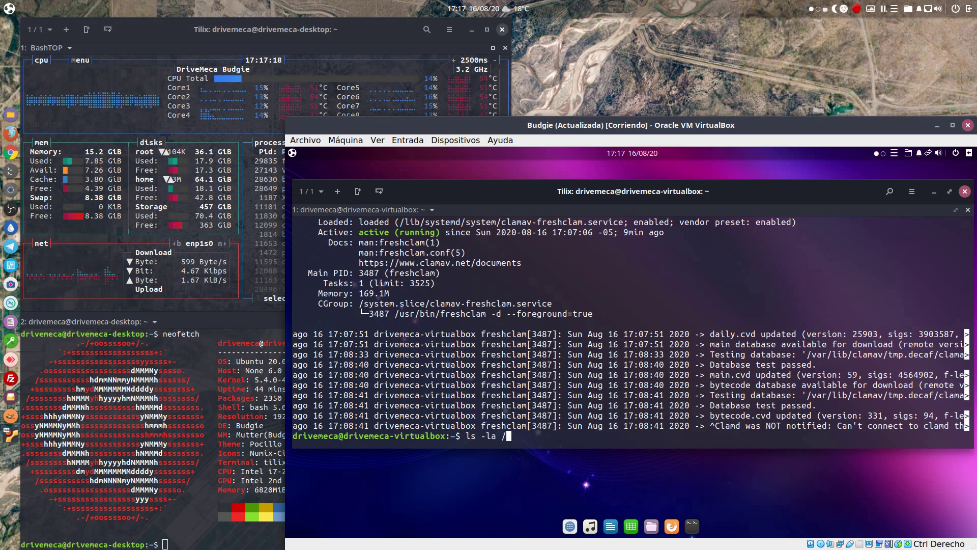
pyautogui.write('var/log/cla')
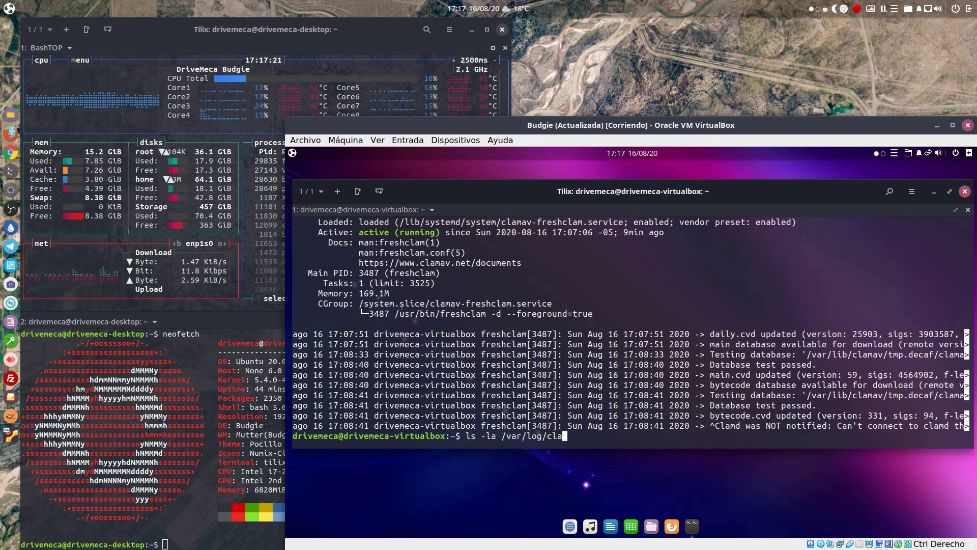
pyautogui.press('Tab')
pyautogui.press('Return')
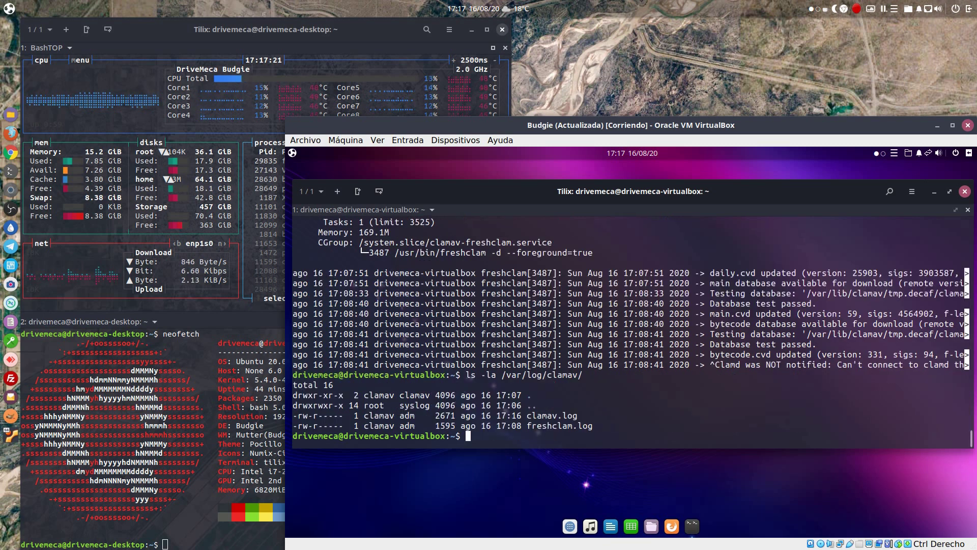